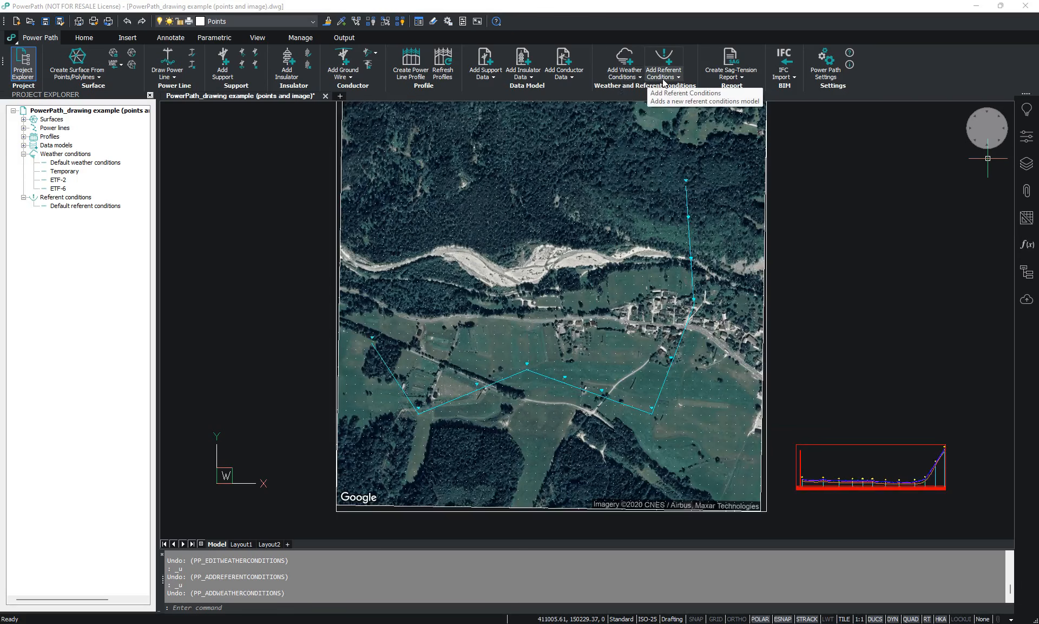
# - Start a new weather conditions model named Weather 1 with a temperature of 10 °C
pyautogui.click(626, 79)
pyautogui.click(646, 94)
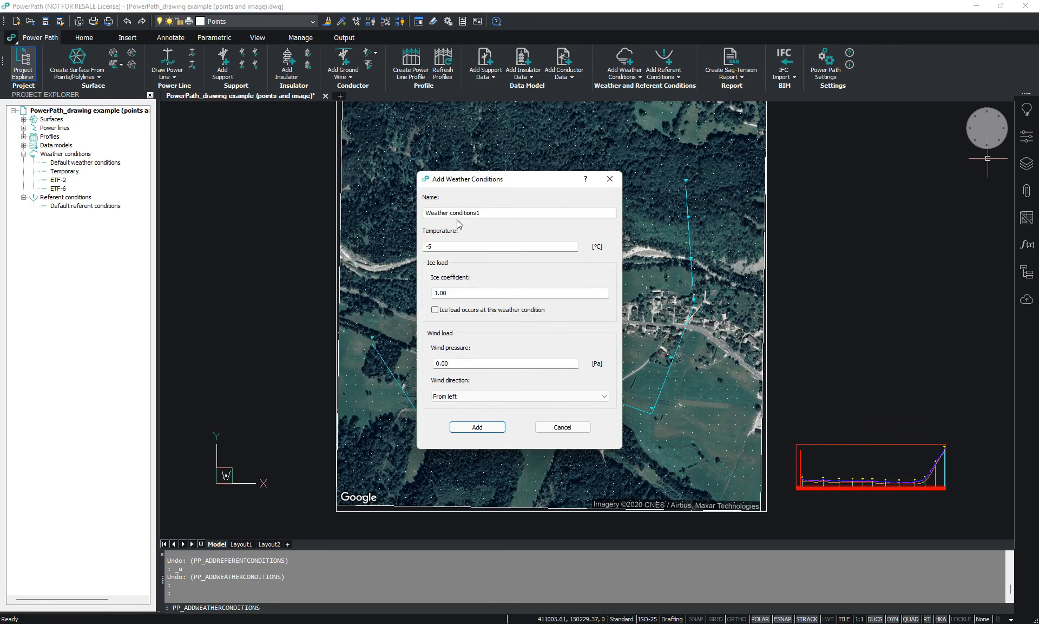
pyautogui.moveTo(451, 212); pyautogui.dragTo(475, 213)
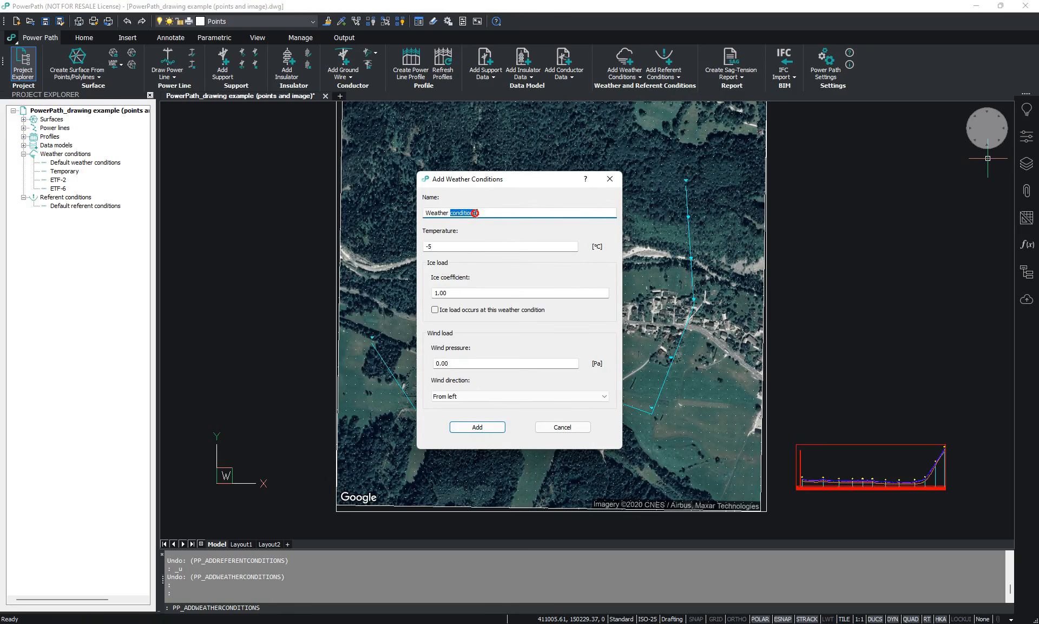
pyautogui.press('BackSpace')
pyautogui.doubleClick(427, 245)
pyautogui.write('10')
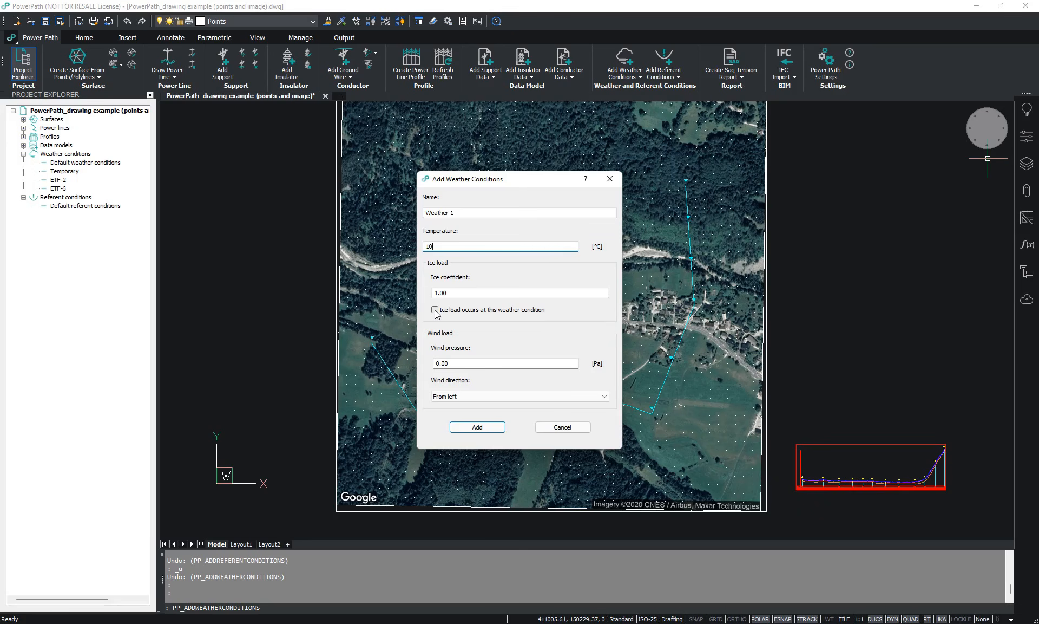
# - Enable ice load for Weather 1, enter its wind pressure and direction, and add the model to the project
pyautogui.click(436, 310)
pyautogui.click(437, 364)
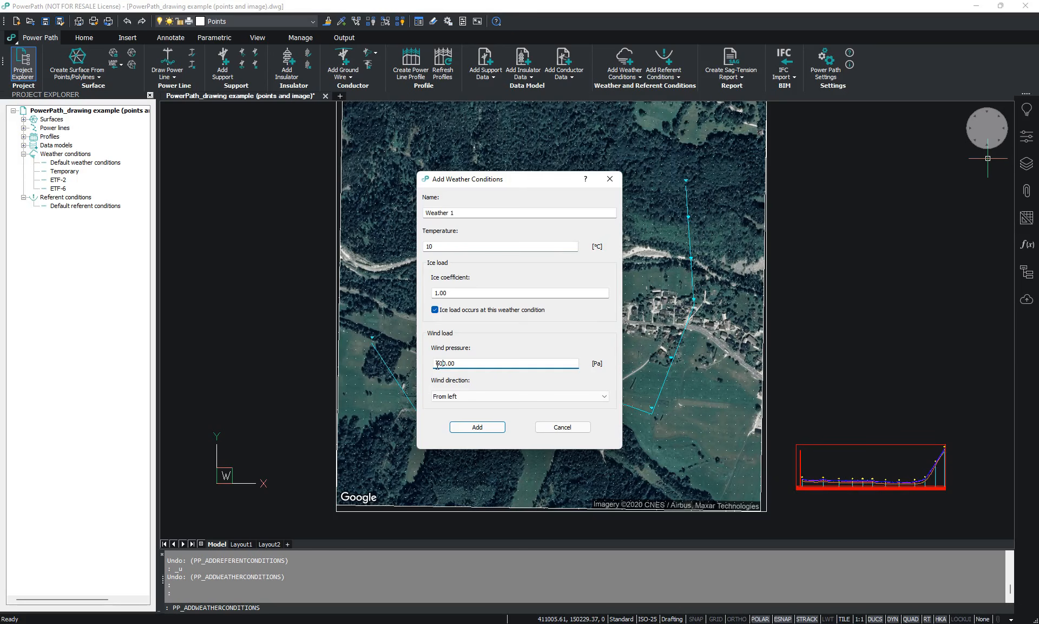
pyautogui.click(447, 398)
pyautogui.click(454, 411)
pyautogui.click(477, 427)
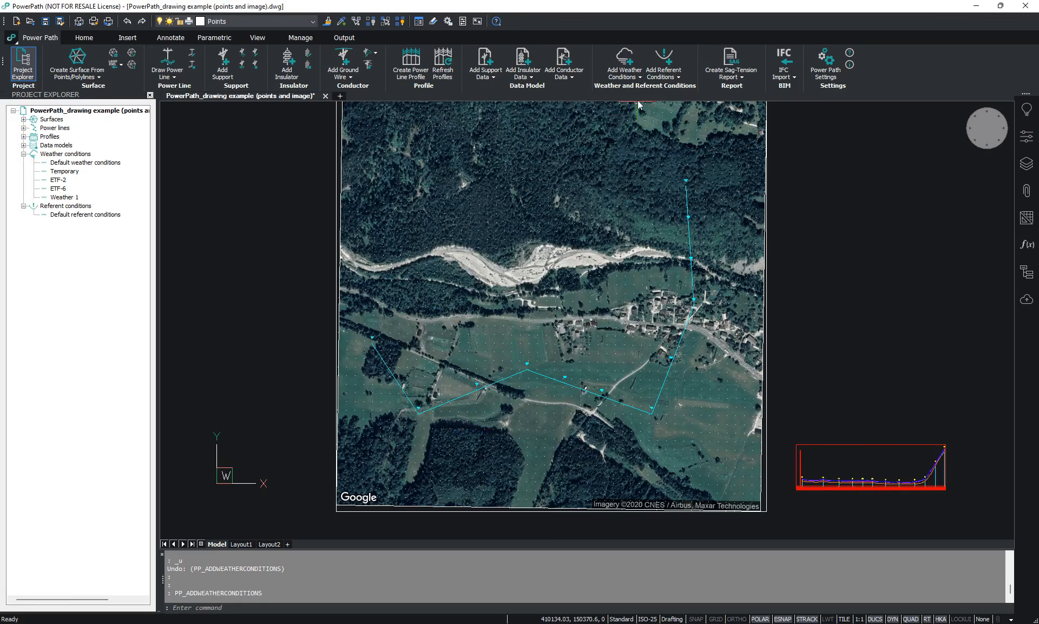
# - Start a new referent conditions model named Referent 1 with a custom temperature of -10 °C
pyautogui.click(671, 76)
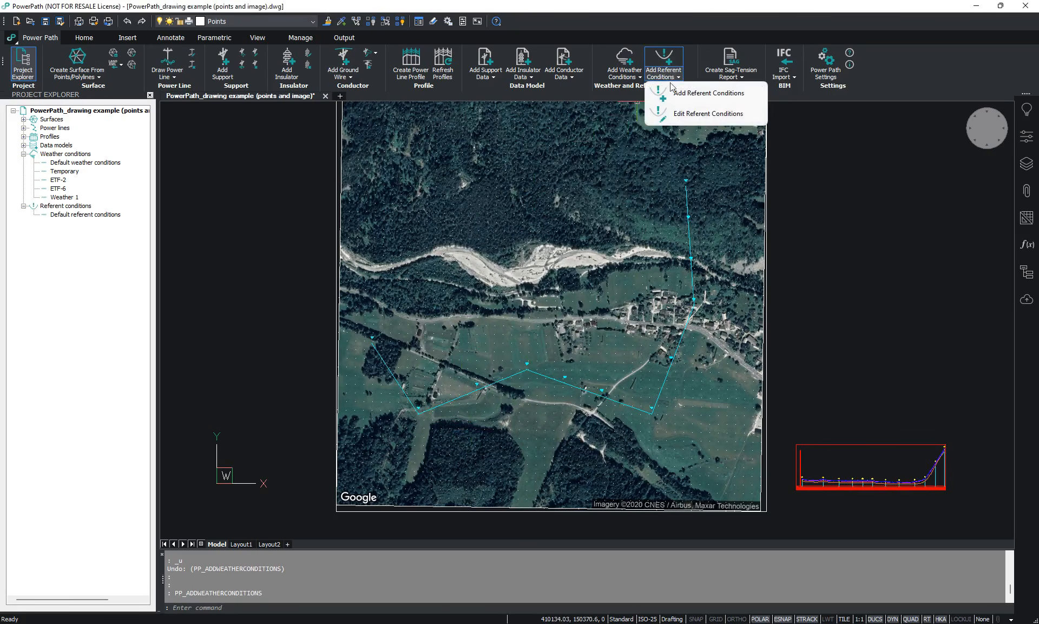
pyautogui.click(674, 95)
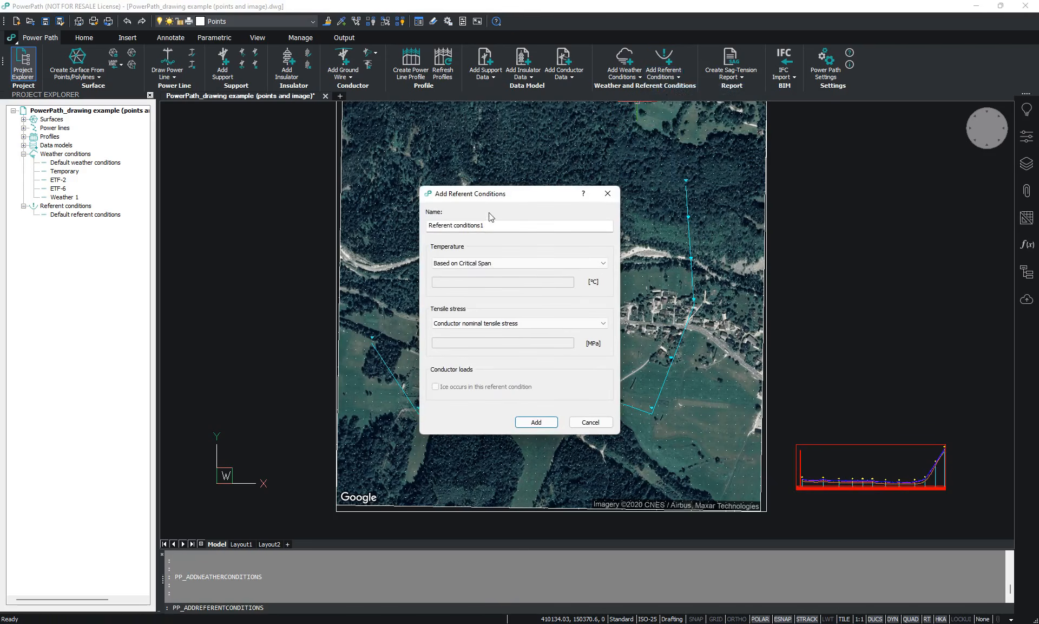
pyautogui.moveTo(482, 227); pyautogui.dragTo(454, 227)
pyautogui.press('BackSpace')
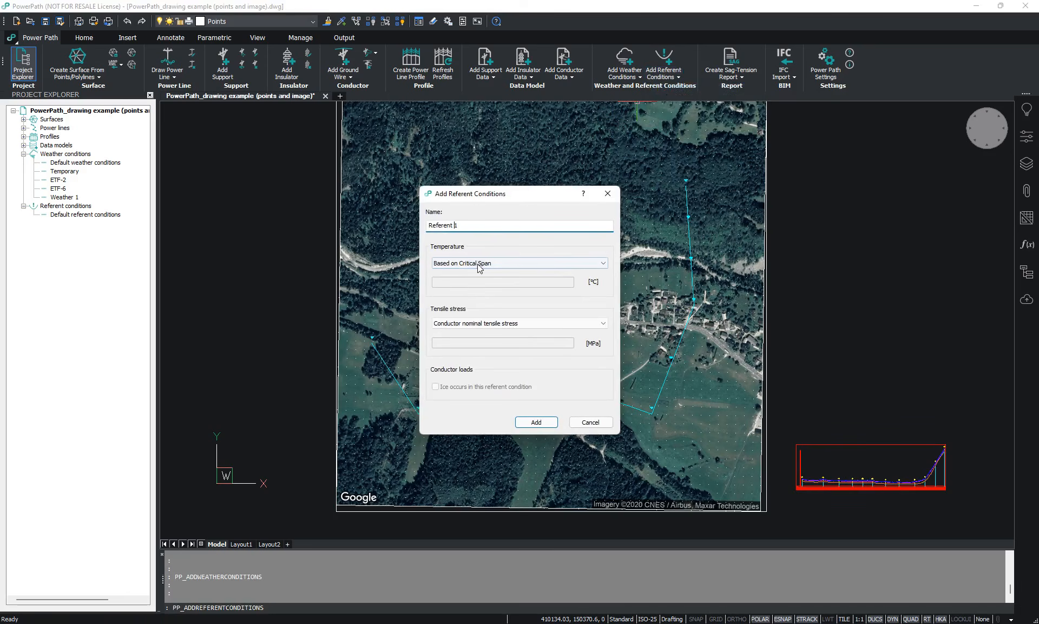
pyautogui.click(479, 263)
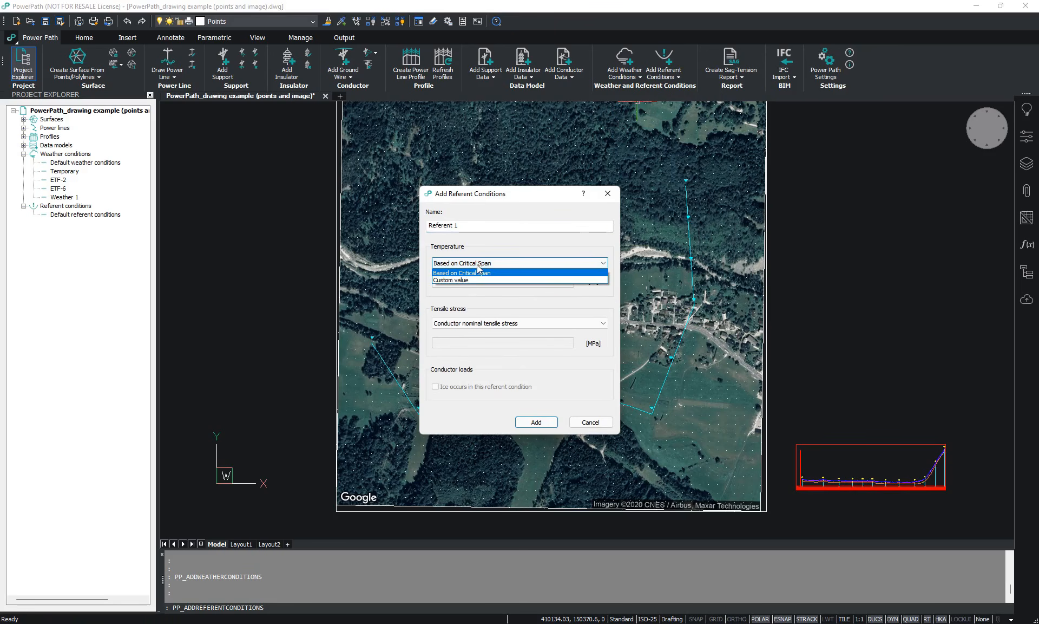
pyautogui.click(439, 280)
pyautogui.click(439, 283)
pyautogui.write('-10')
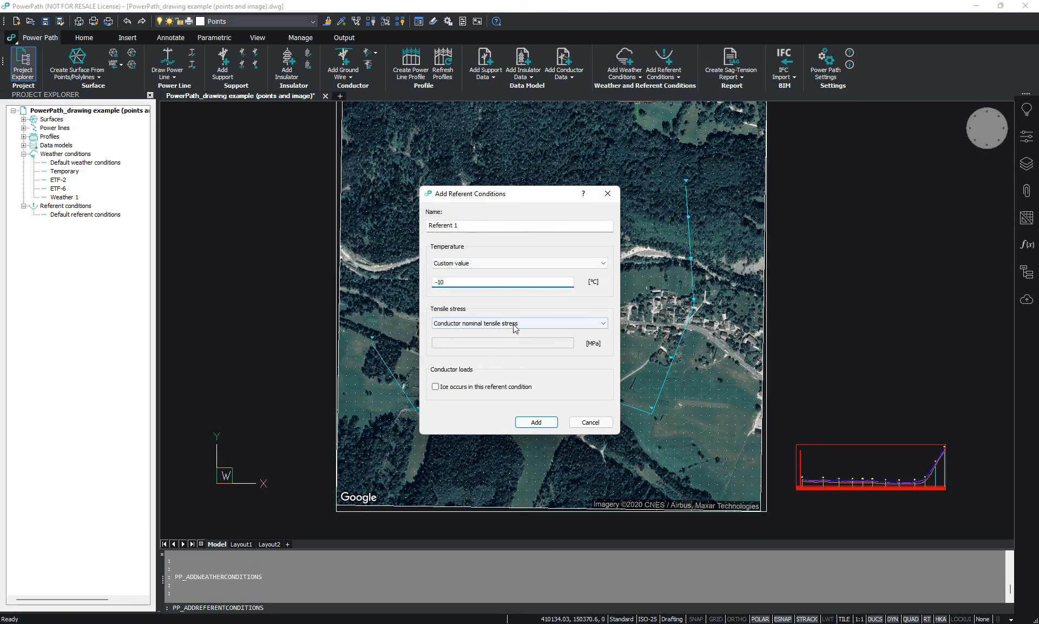
# - Give Referent 1 a custom tensile stress, include ice in its conductor loads, and add the model to the project
pyautogui.click(476, 323)
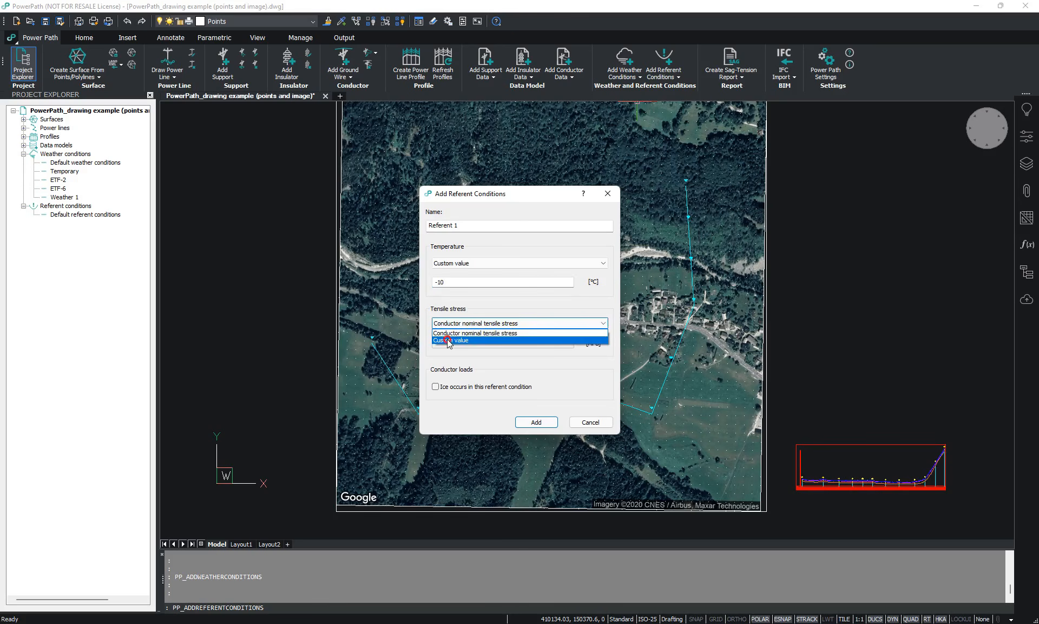
pyautogui.click(448, 340)
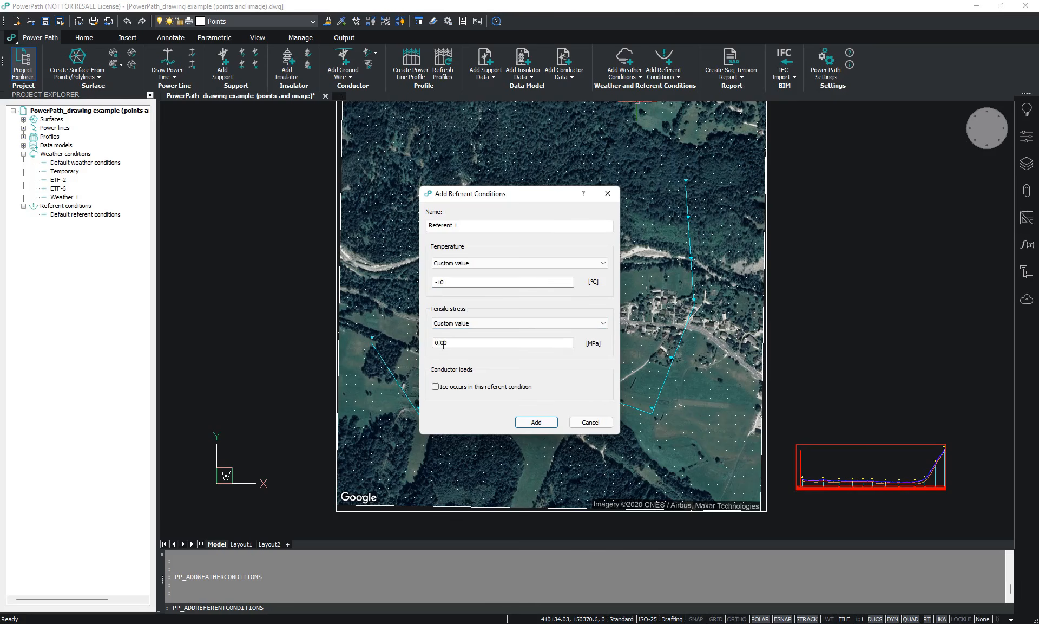
pyautogui.click(438, 343)
pyautogui.click(453, 390)
pyautogui.click(538, 422)
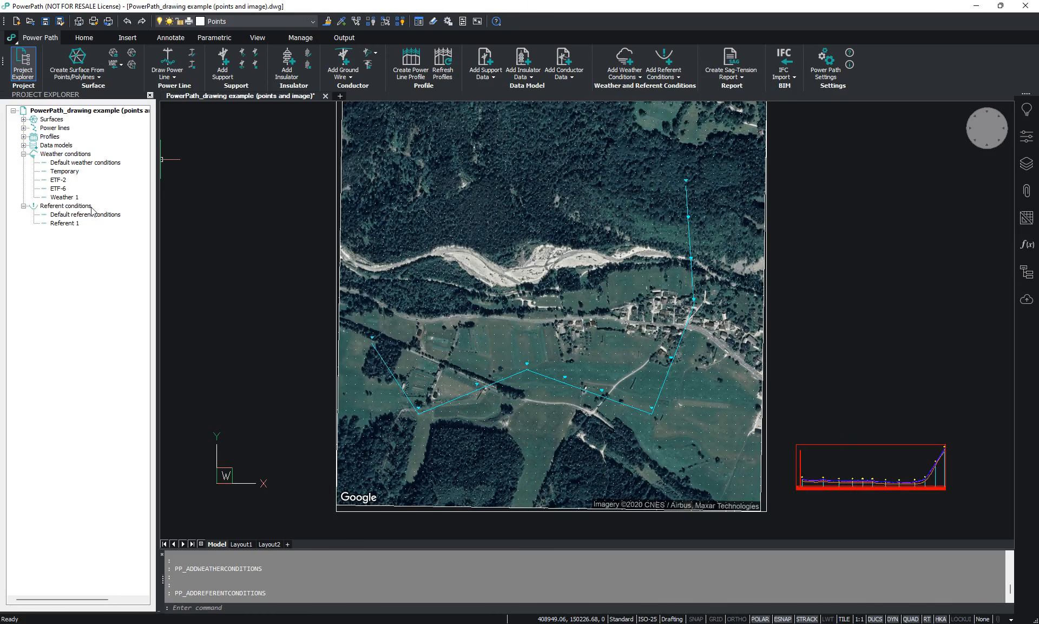
pyautogui.rightClick(77, 197)
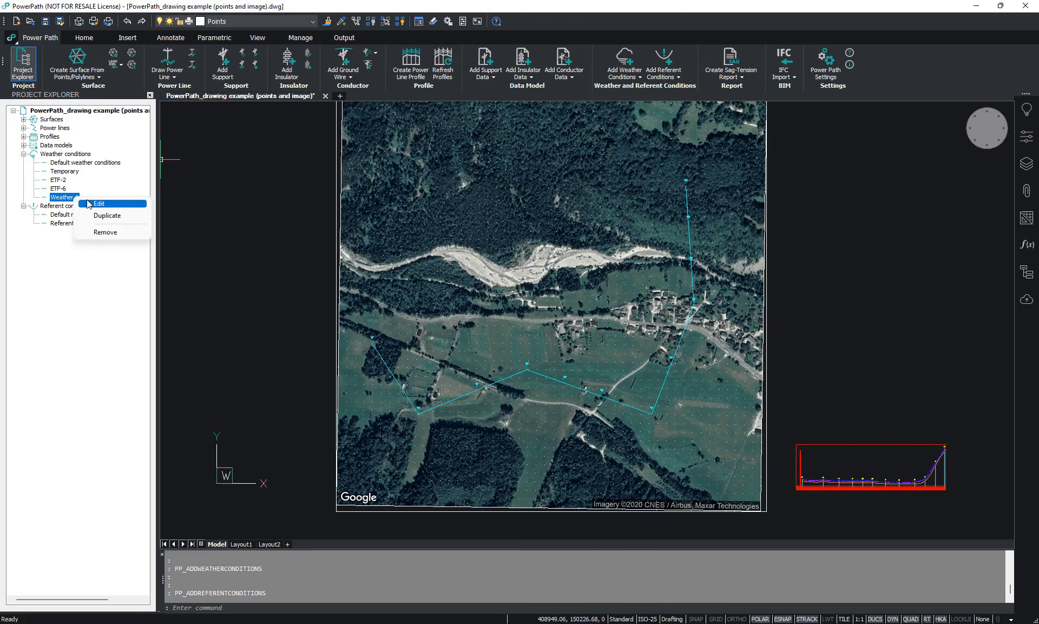
pyautogui.click(98, 265)
pyautogui.click(629, 79)
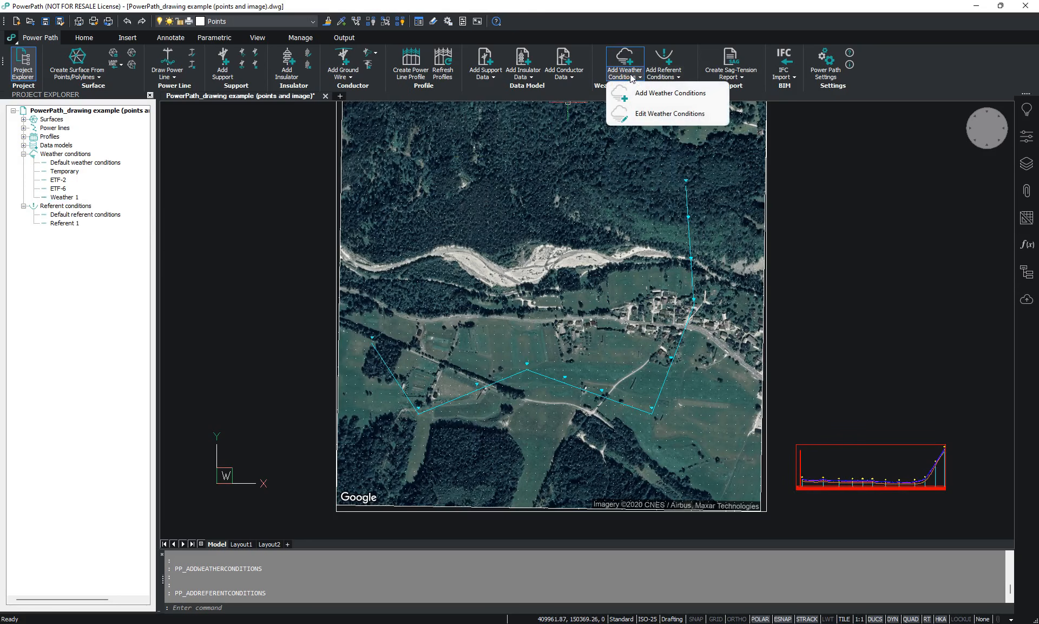
pyautogui.click(134, 239)
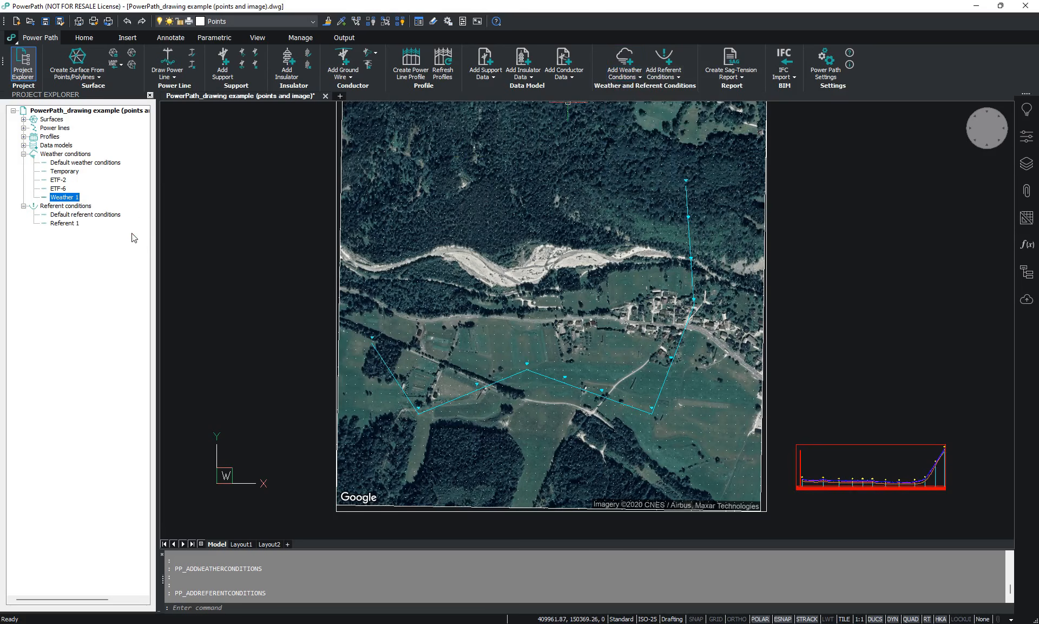
# - View the settings of the Default weather conditions and close them without changes
pyautogui.rightClick(79, 163)
pyautogui.click(94, 170)
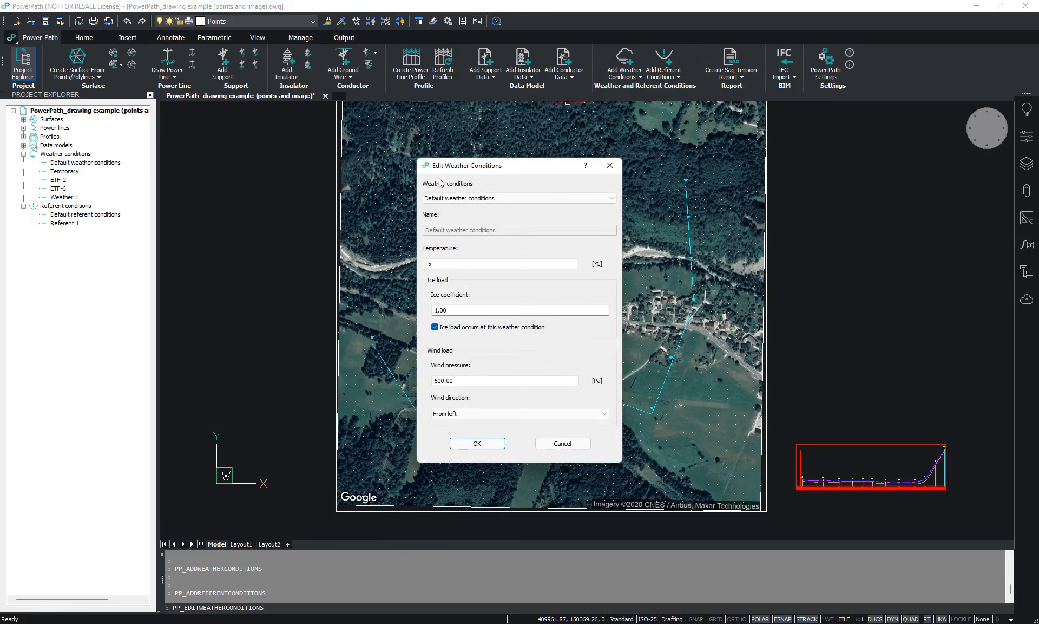
pyautogui.click(610, 165)
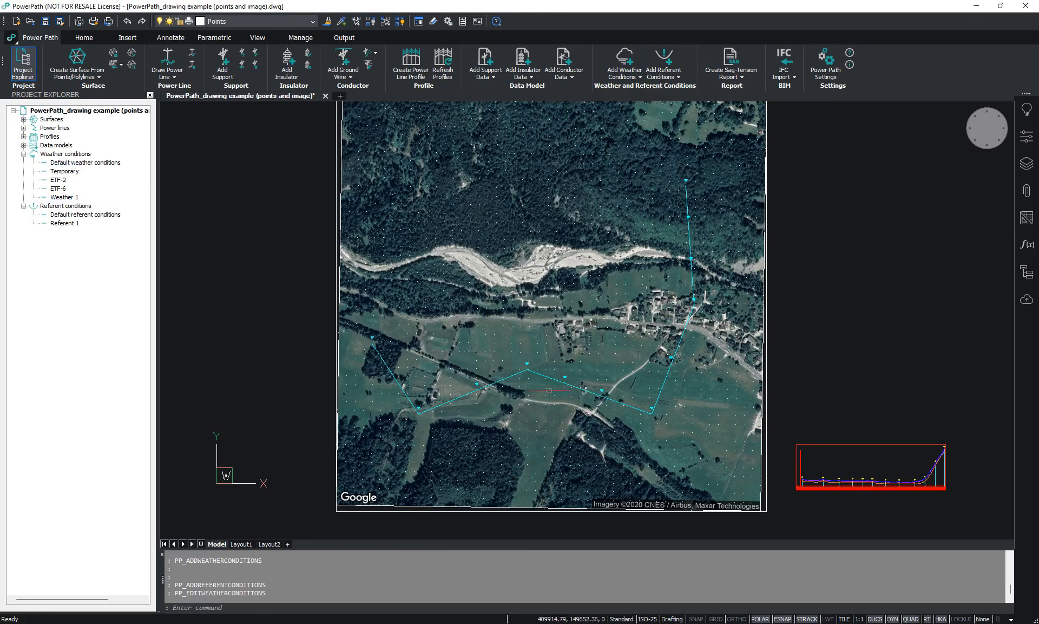
# - Edit the drawn power line to use the Weather 1 weather conditions and Referent 1 referent conditions
pyautogui.scroll(2, 549, 391)
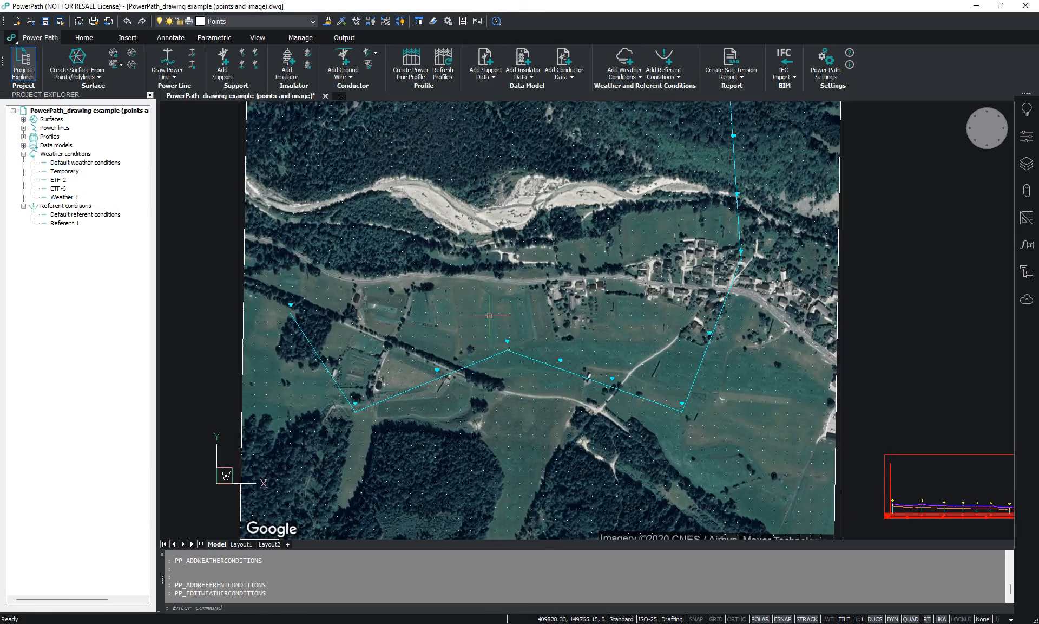
pyautogui.moveTo(489, 315); pyautogui.dragTo(472, 341, button='middle')
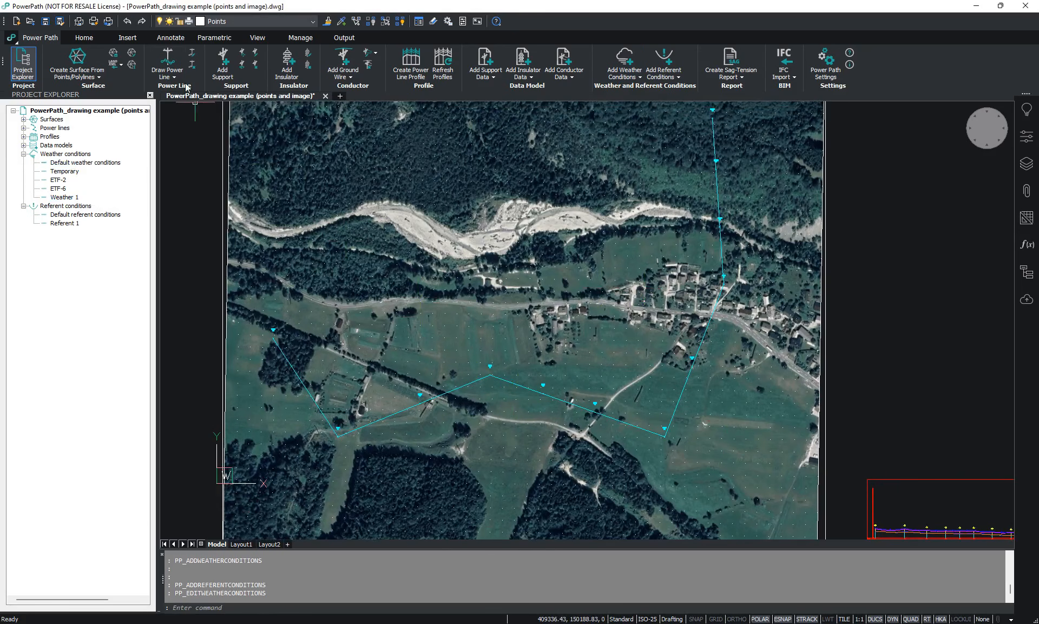
pyautogui.click(192, 52)
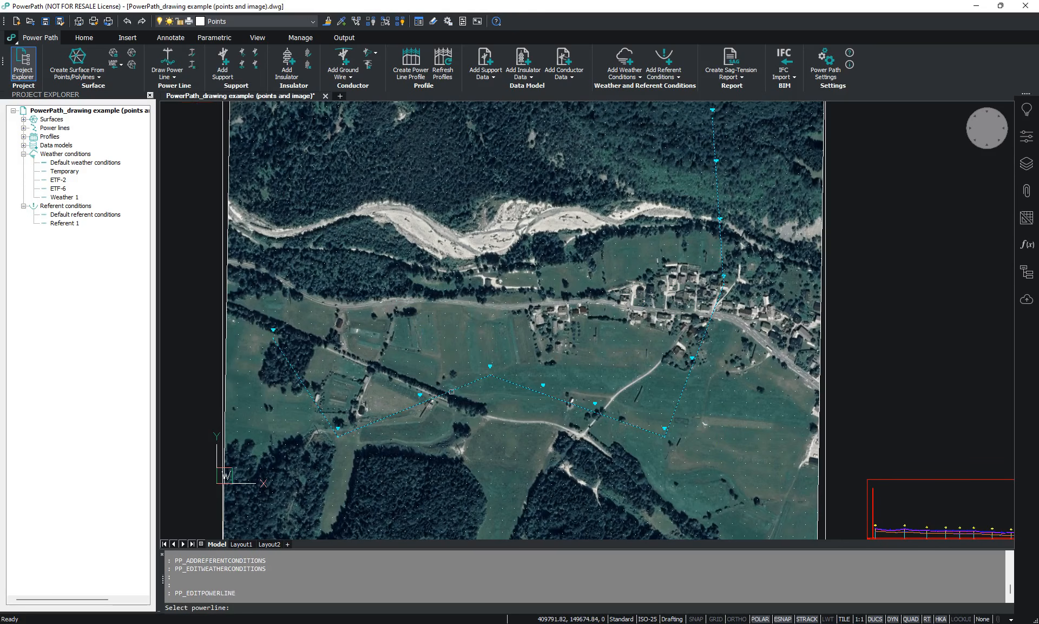
pyautogui.click(451, 391)
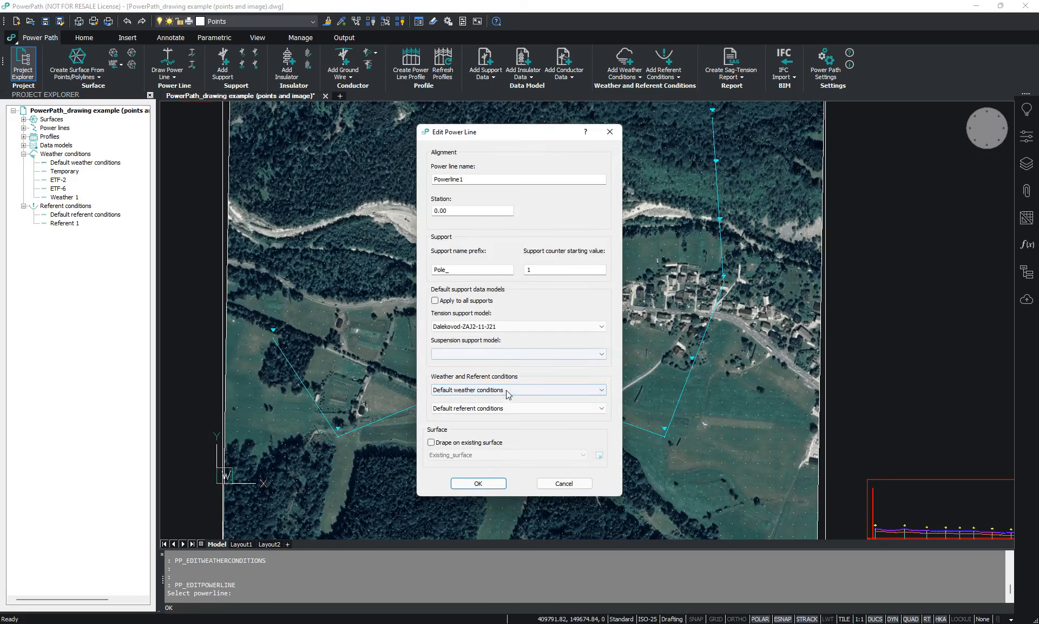
pyautogui.click(508, 390)
pyautogui.click(461, 428)
pyautogui.click(469, 408)
pyautogui.click(464, 424)
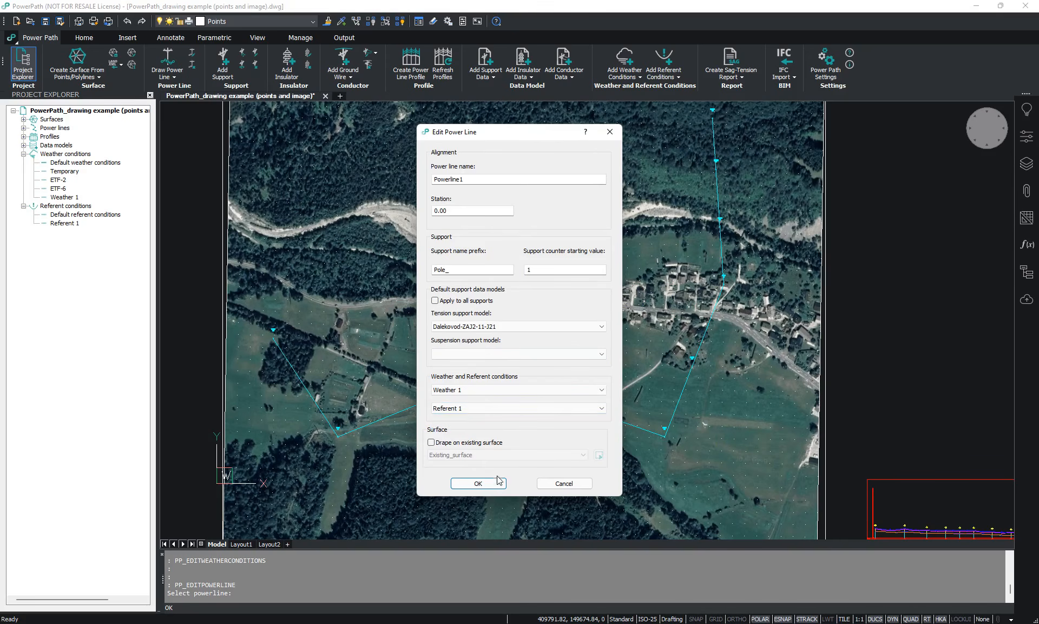
pyautogui.click(479, 483)
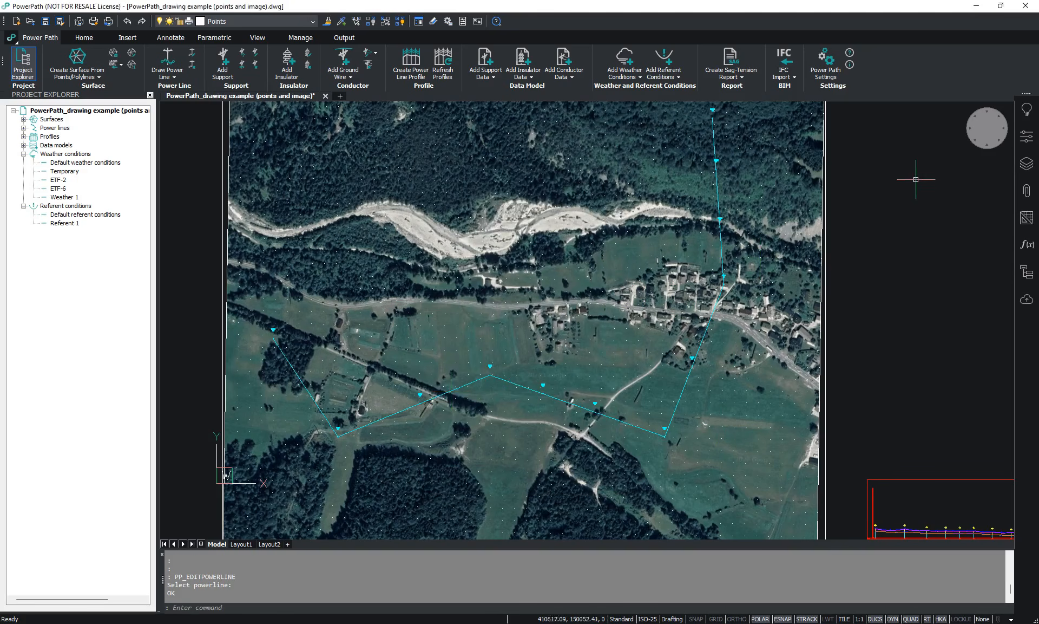
# - Examine the conductor catenaries and supports along the power line in an isometric 3D view
pyautogui.click(972, 143)
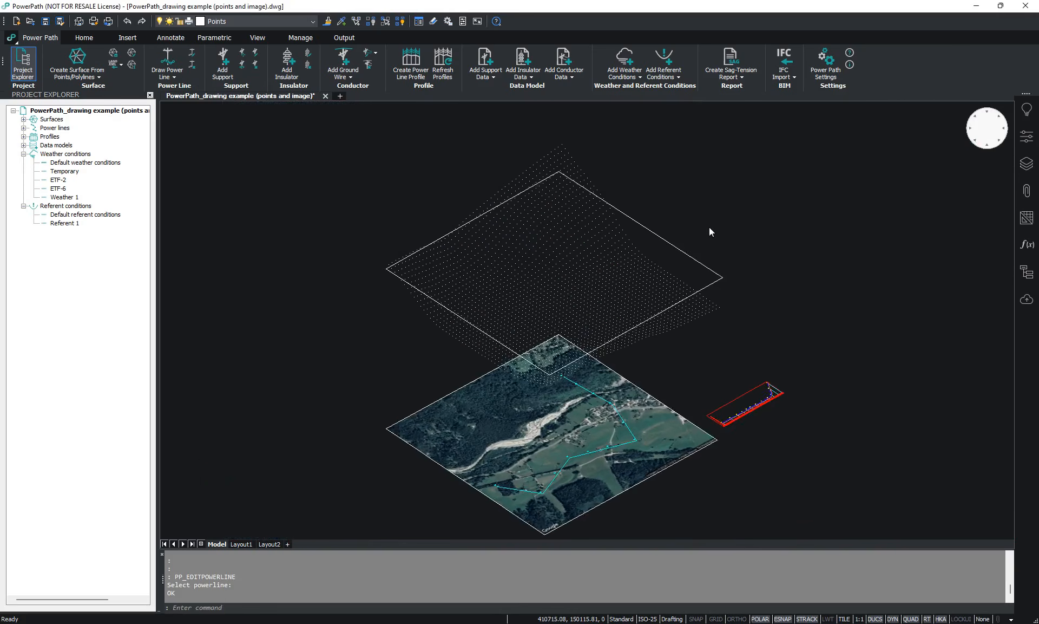
pyautogui.scroll(10, 581, 330)
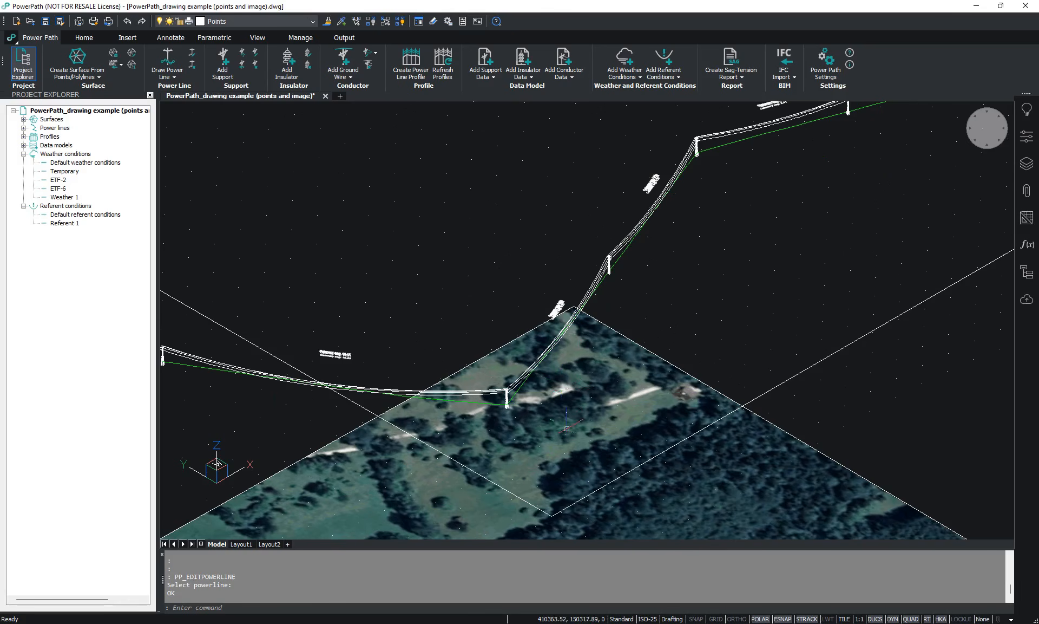
pyautogui.scroll(-10, 609, 394)
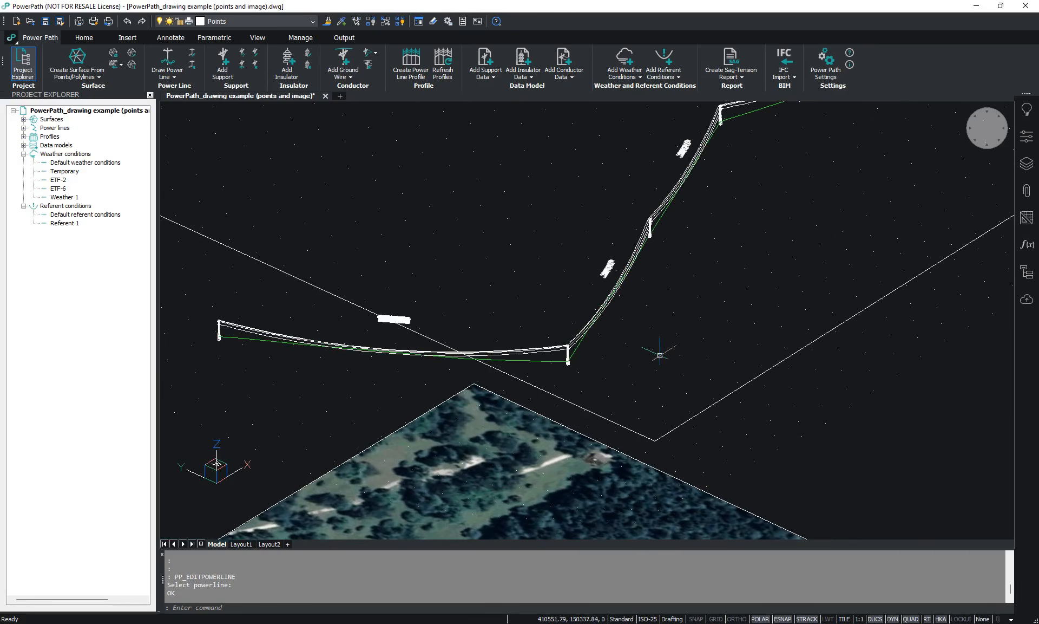
pyautogui.scroll(10, 640, 394)
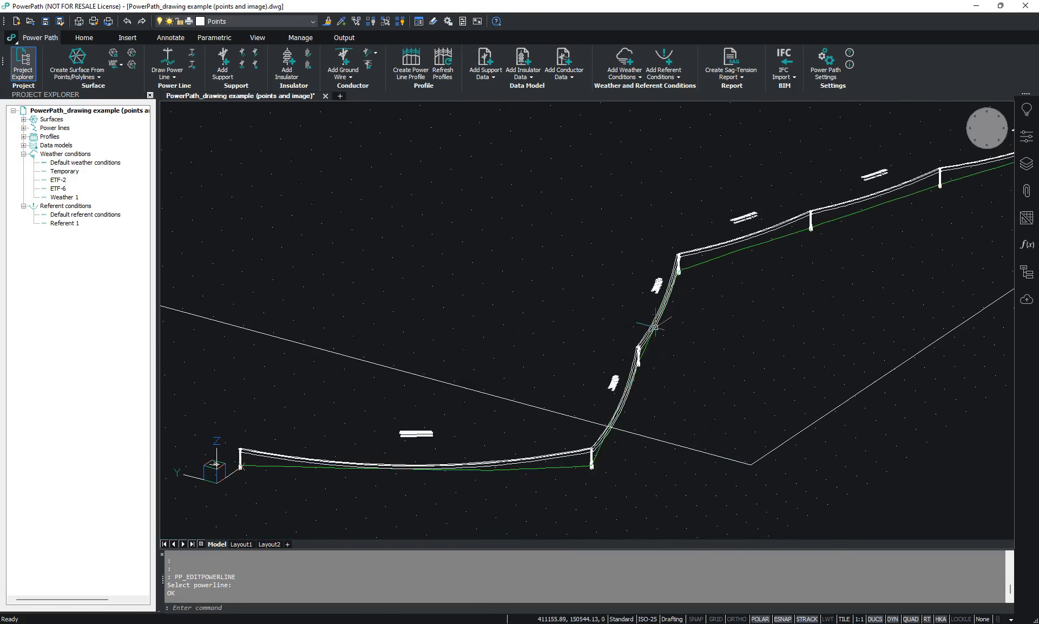
pyautogui.scroll(5, 640, 393)
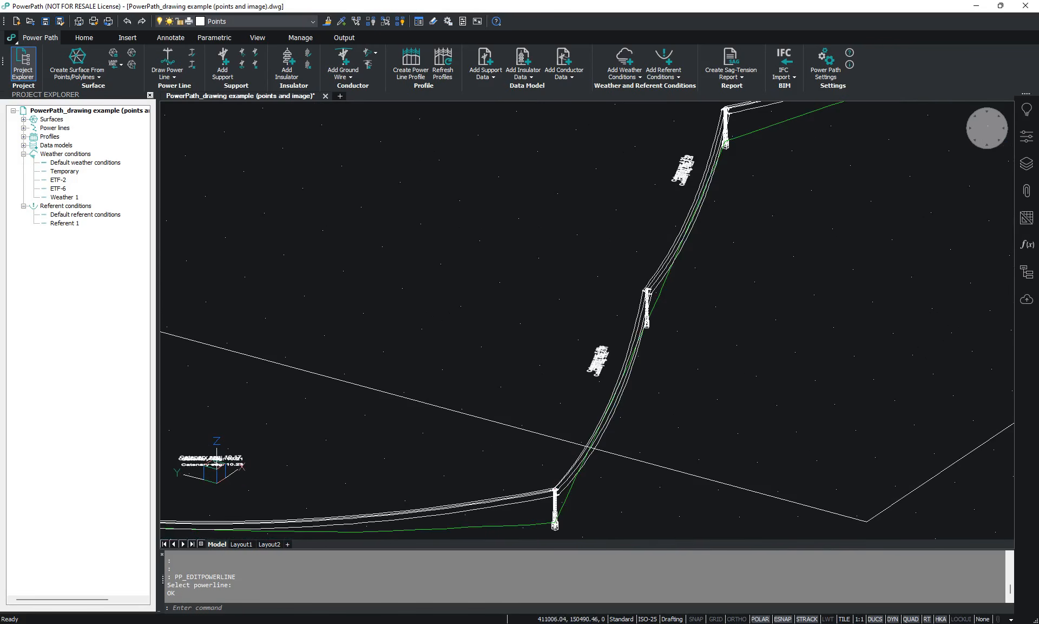
pyautogui.scroll(-3, 728, 278)
pyautogui.moveTo(761, 307); pyautogui.dragTo(618, 339, button='middle')
pyautogui.scroll(-2, 619, 323)
pyautogui.moveTo(663, 293); pyautogui.dragTo(605, 314, button='middle')
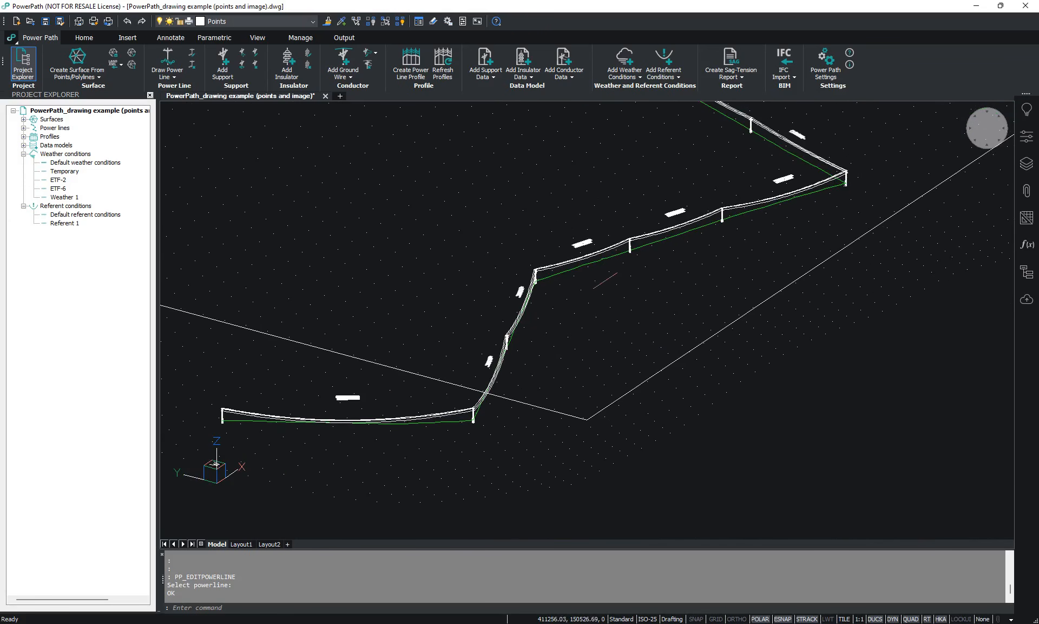
pyautogui.scroll(-2, 618, 316)
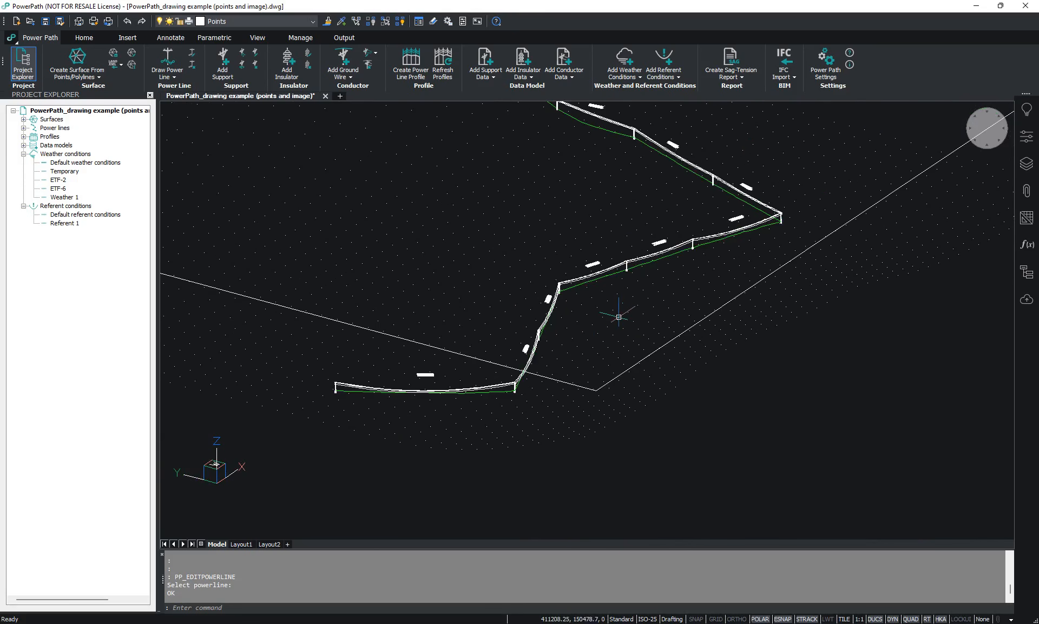
pyautogui.scroll(-2, 618, 315)
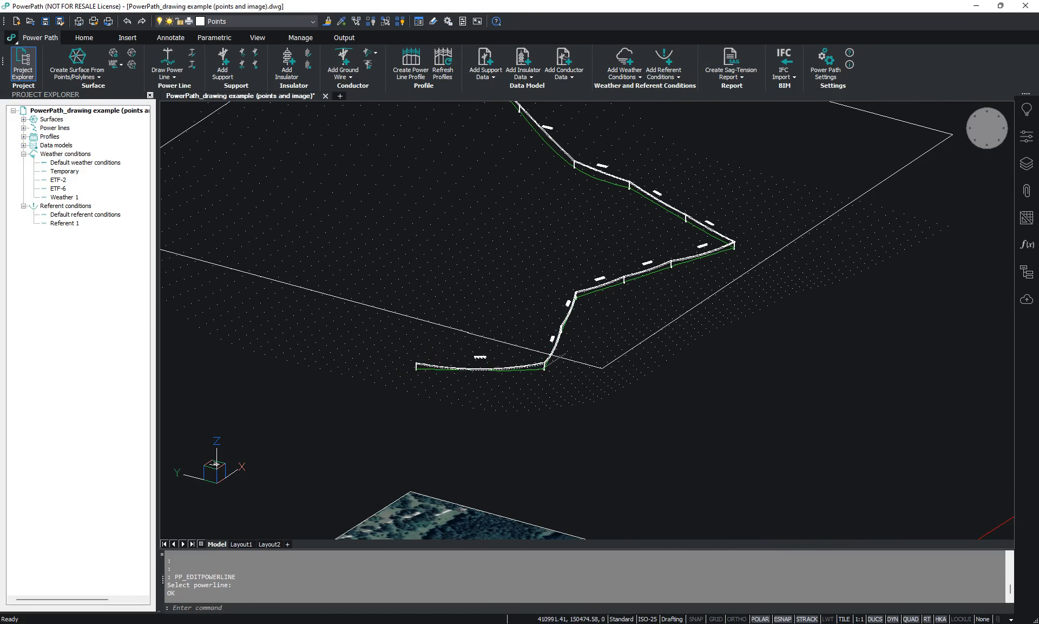
pyautogui.moveTo(603, 331); pyautogui.dragTo(573, 360, button='middle')
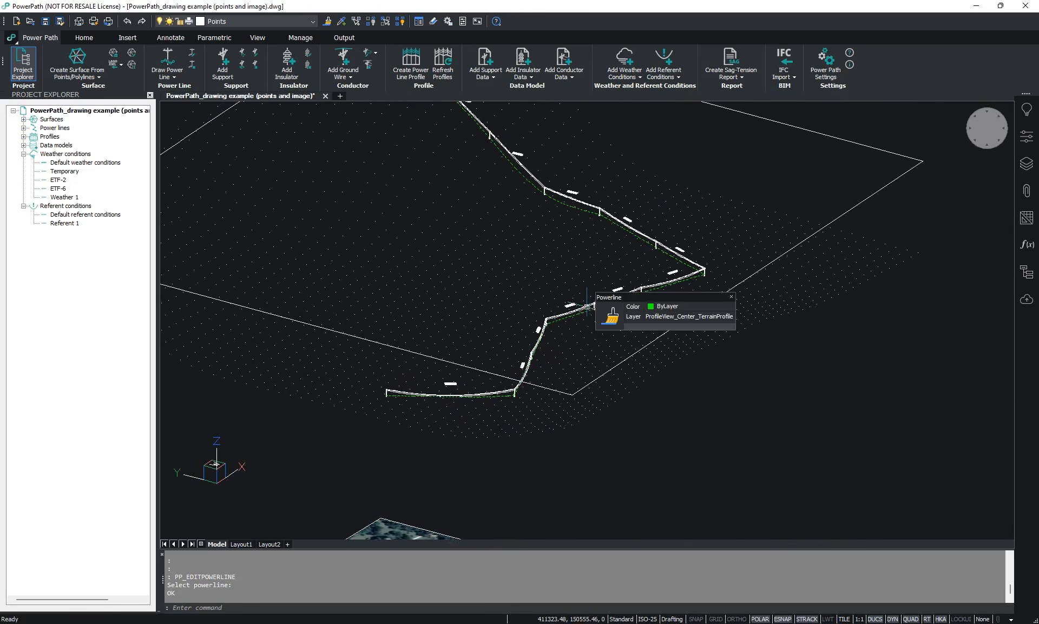
pyautogui.scroll(2, 562, 347)
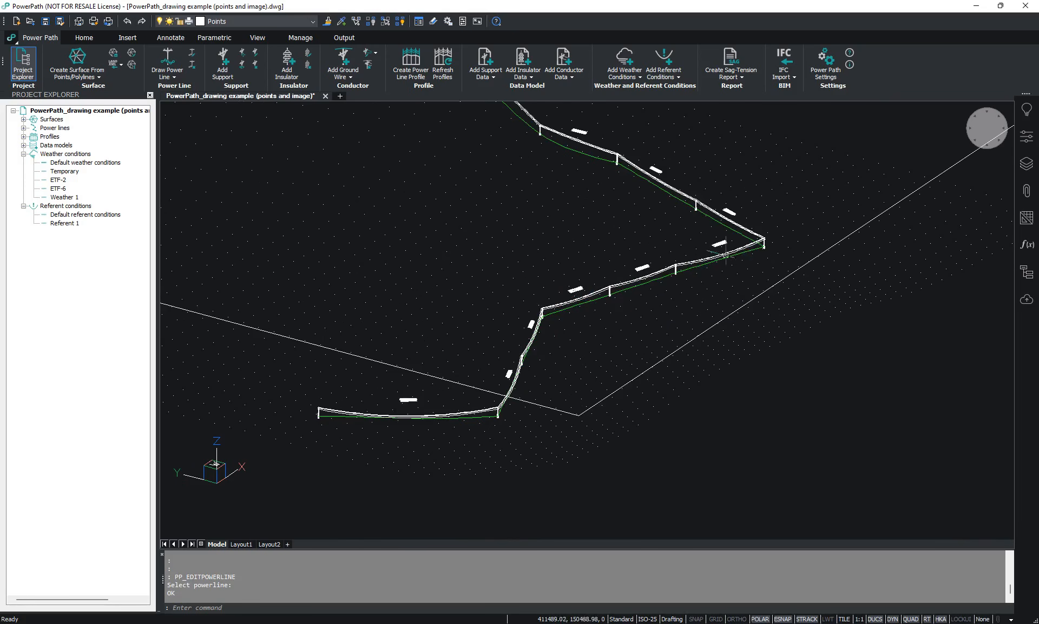
pyautogui.moveTo(733, 272); pyautogui.dragTo(674, 379, button='middle')
pyautogui.scroll(3, 704, 312)
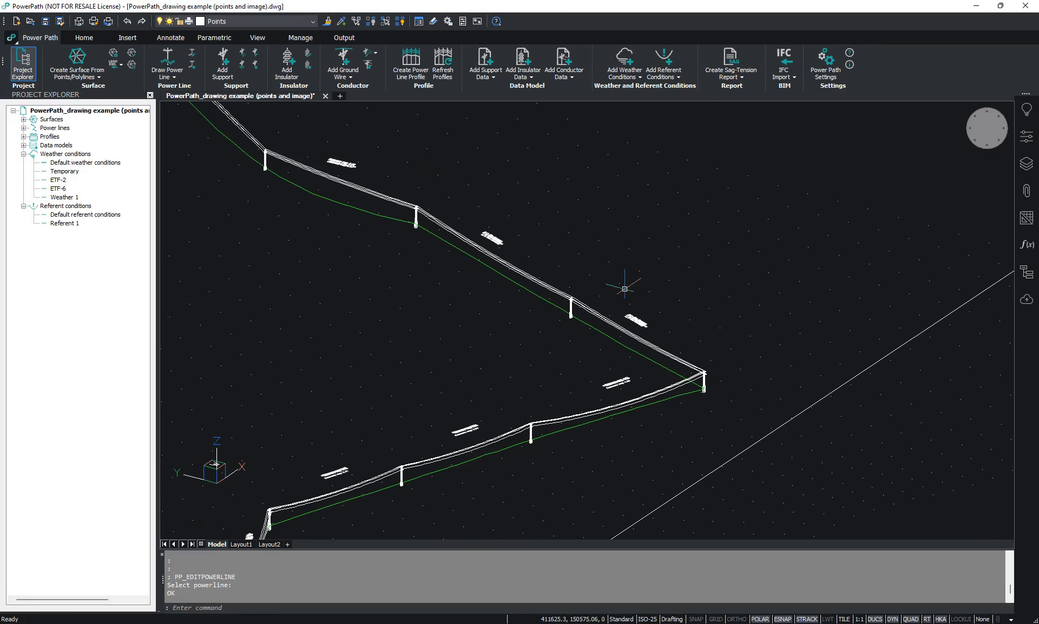
# - Return the drawing to the top view and start a sag-tension report for the drawn power line
pyautogui.scroll(-6, 564, 252)
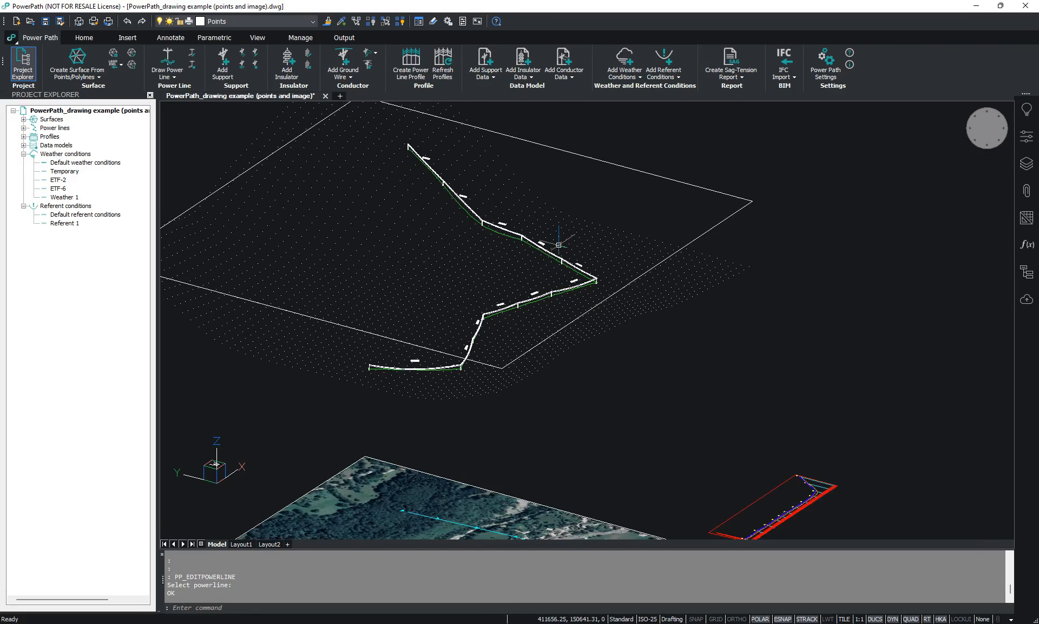
pyautogui.moveTo(593, 257); pyautogui.dragTo(548, 280, button='middle')
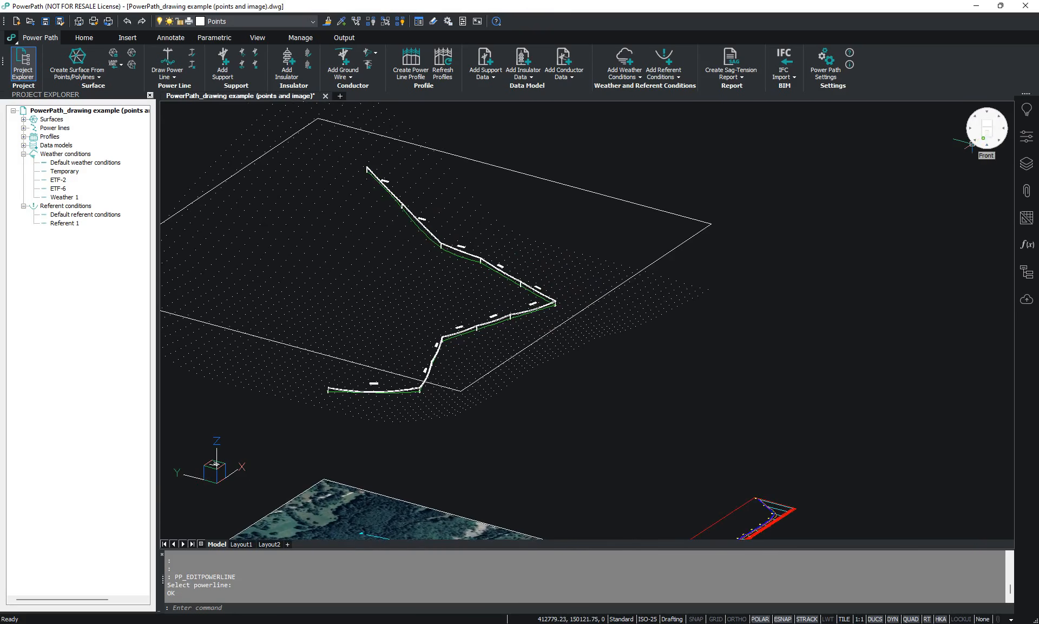
pyautogui.click(989, 131)
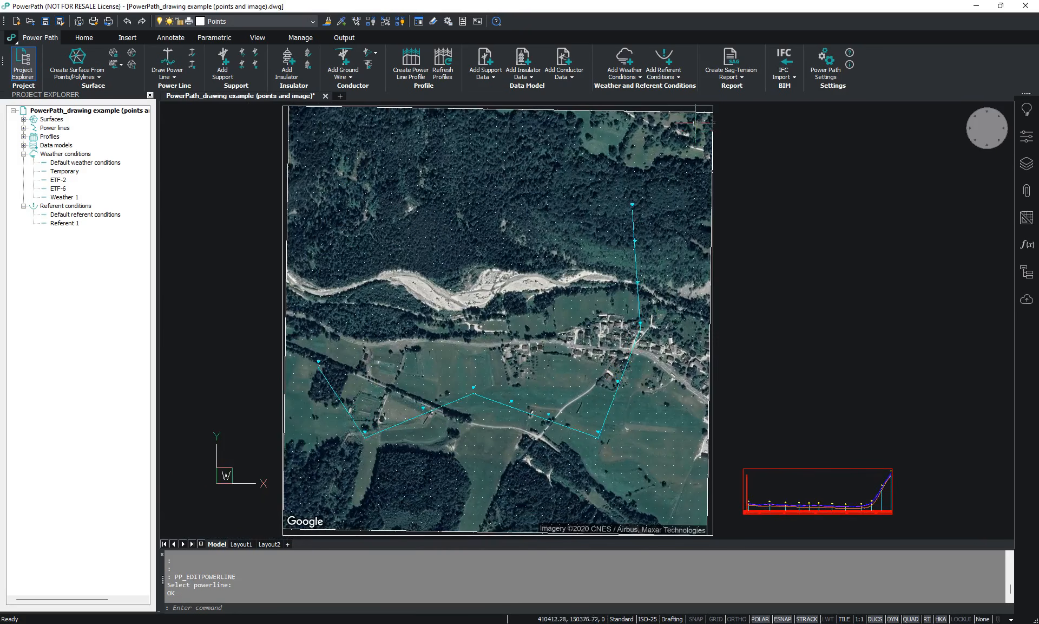
pyautogui.click(728, 77)
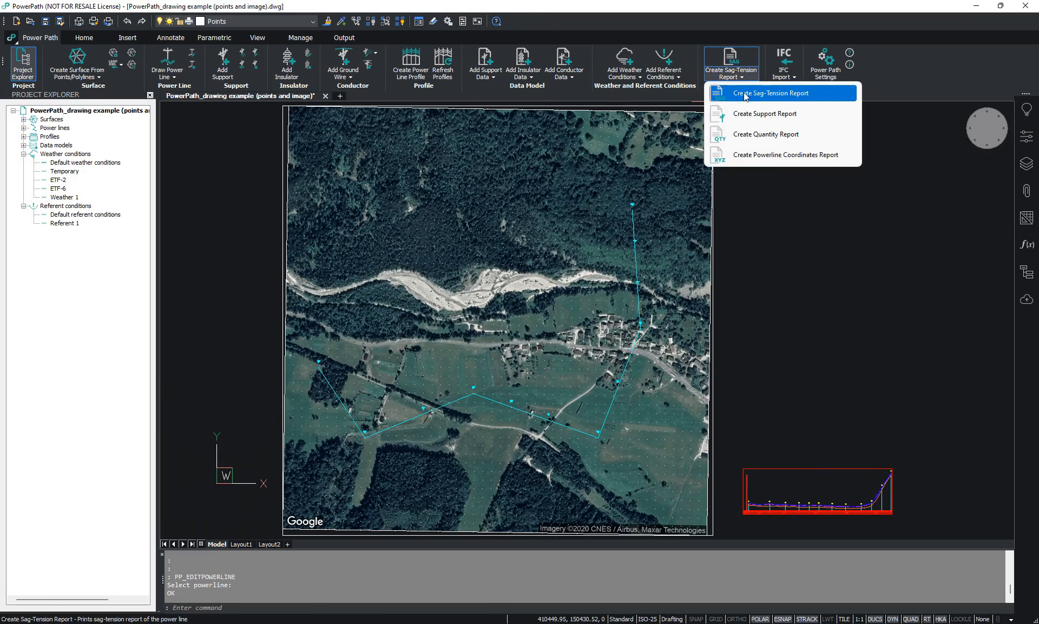
pyautogui.click(783, 99)
pyautogui.click(534, 415)
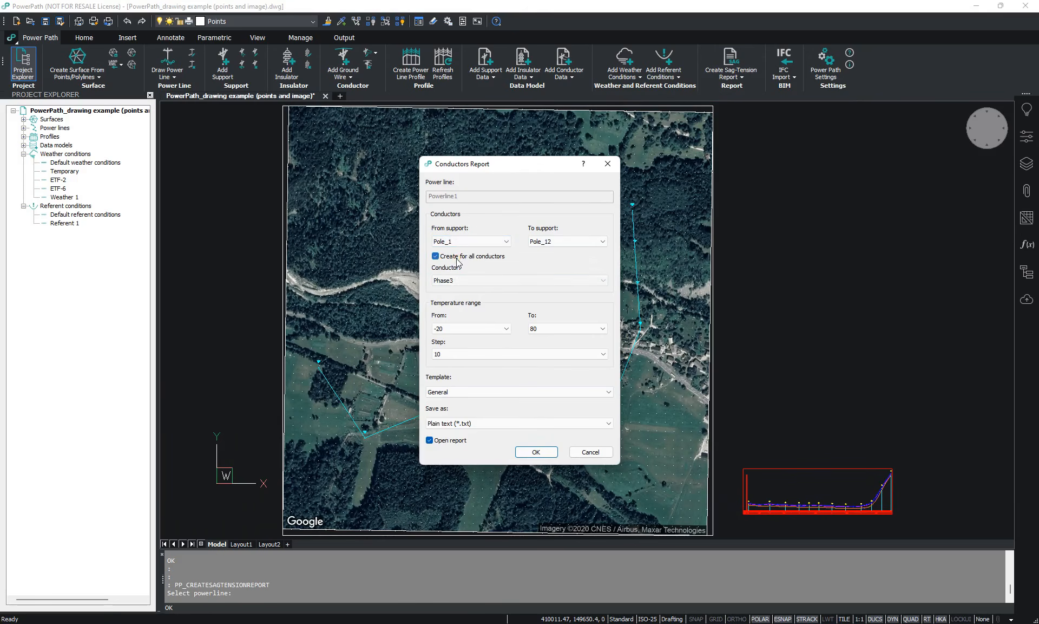
# - Set the conductors report to cover all conductors over the -20 to 80 temperature range with a step of 5
pyautogui.click(457, 281)
pyautogui.click(458, 281)
pyautogui.click(458, 259)
pyautogui.click(451, 354)
pyautogui.click(454, 353)
pyautogui.click(459, 331)
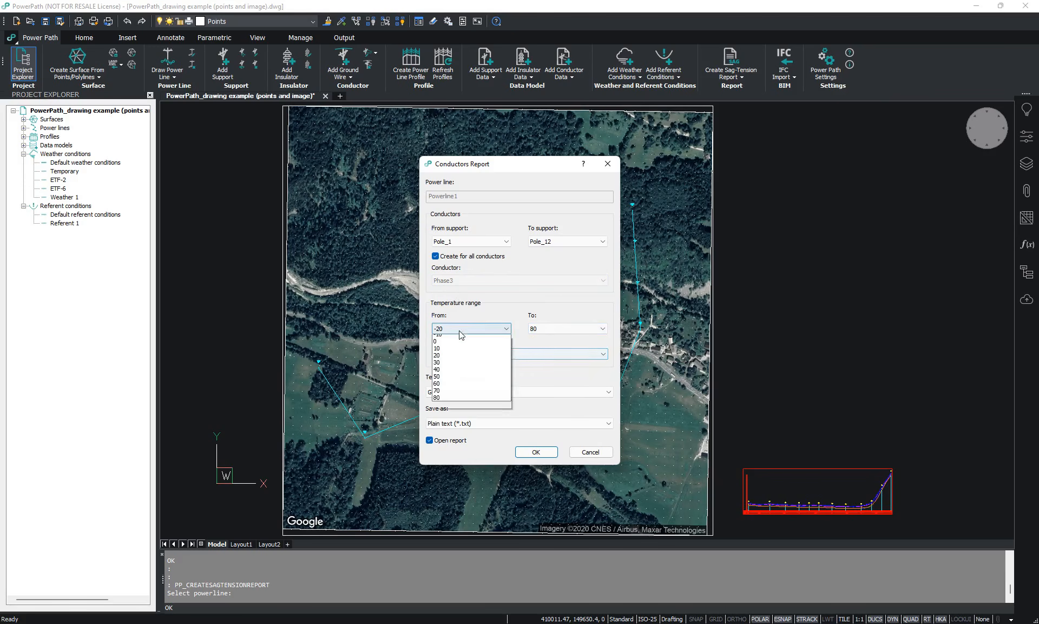
pyautogui.click(469, 330)
pyautogui.click(533, 333)
pyautogui.click(498, 350)
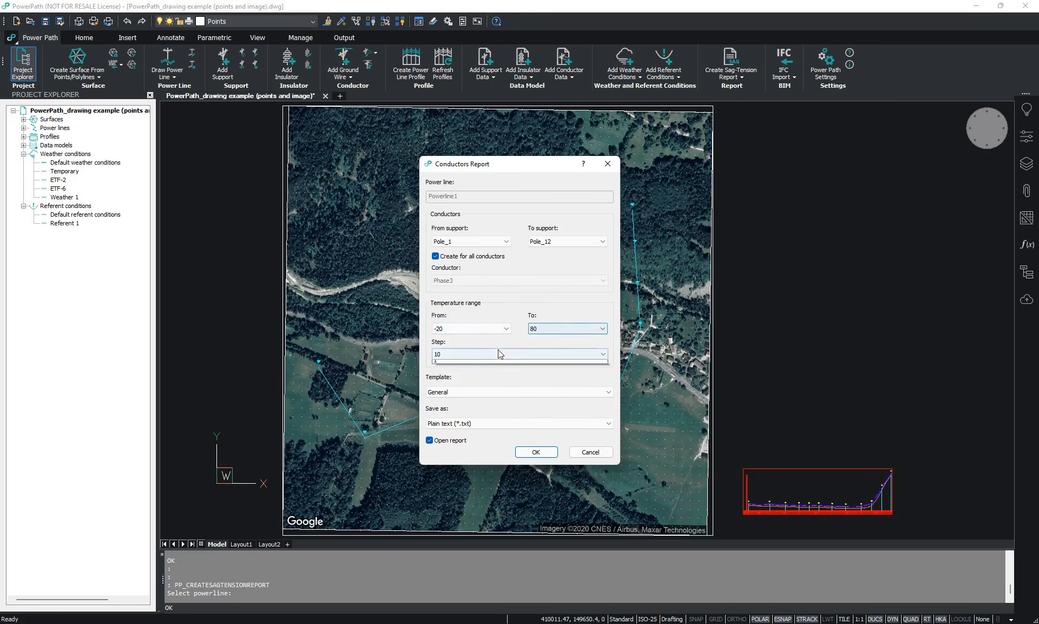
pyautogui.click(463, 371)
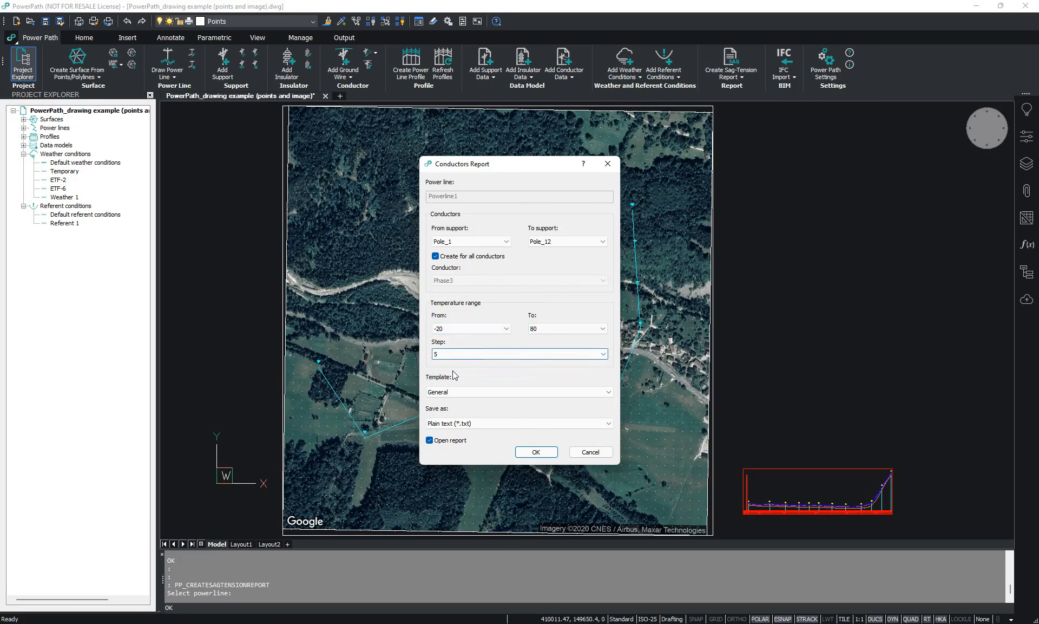
# - Generate the report as plain text and save it on the Desktop as Sag Tension report
pyautogui.click(466, 422)
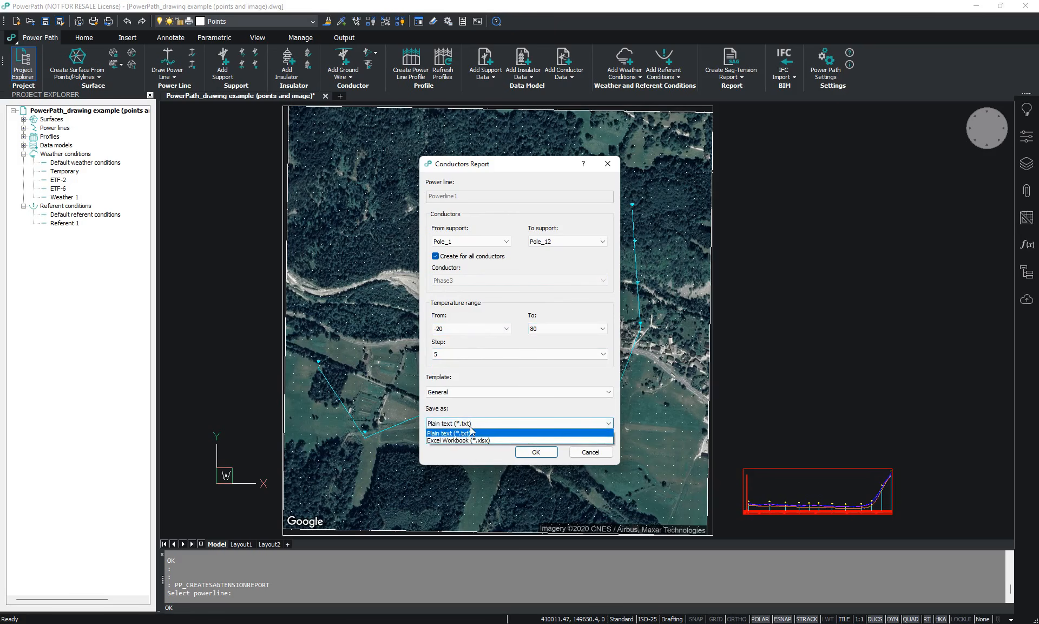
pyautogui.click(470, 432)
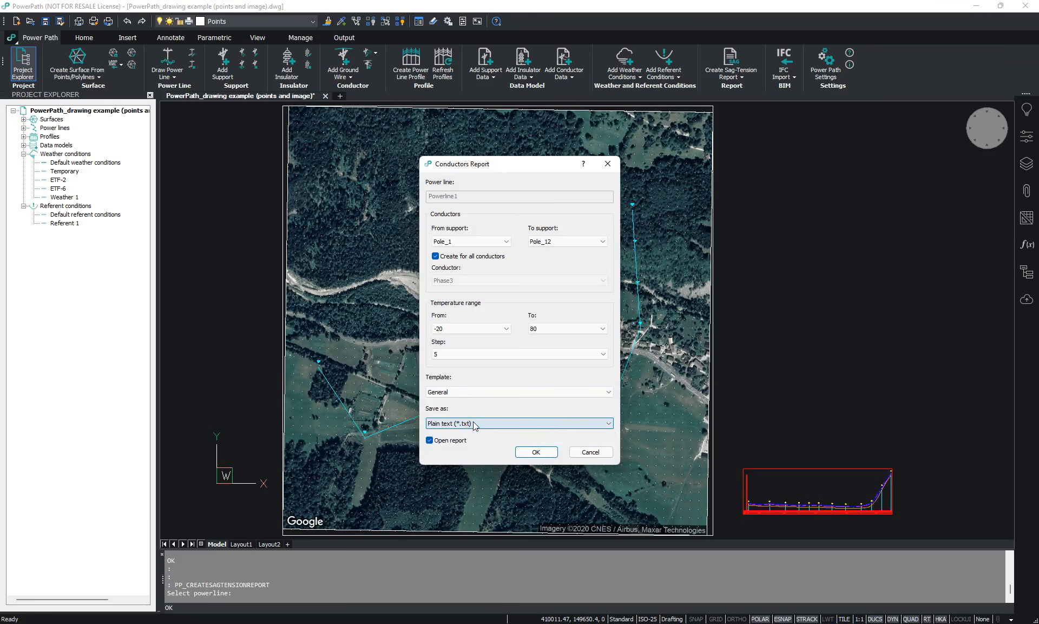
pyautogui.click(524, 452)
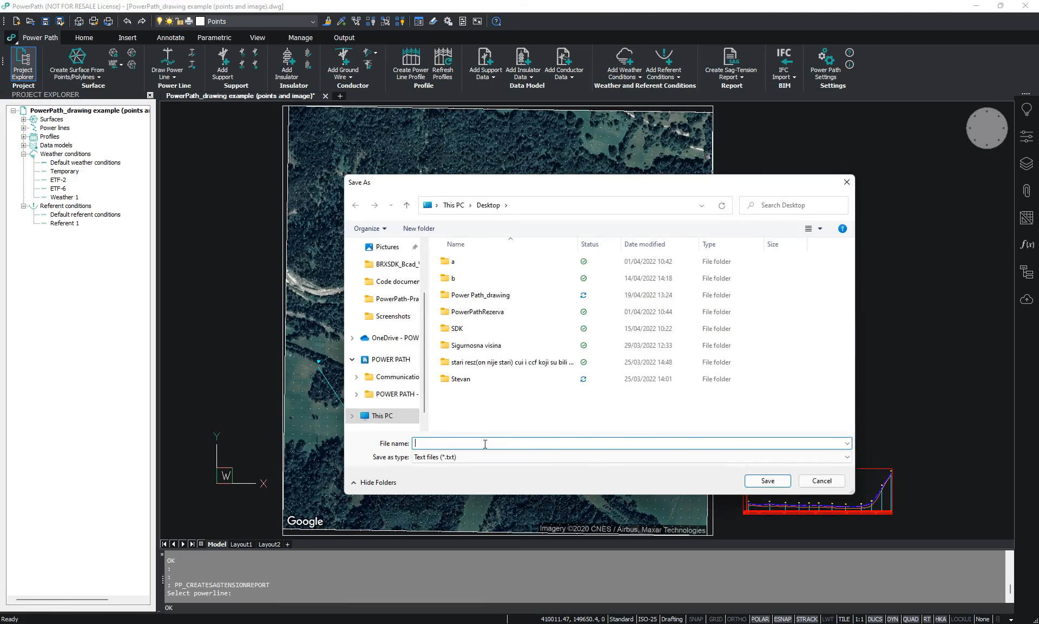
pyautogui.write('Sag Tension report')
pyautogui.press('Return')
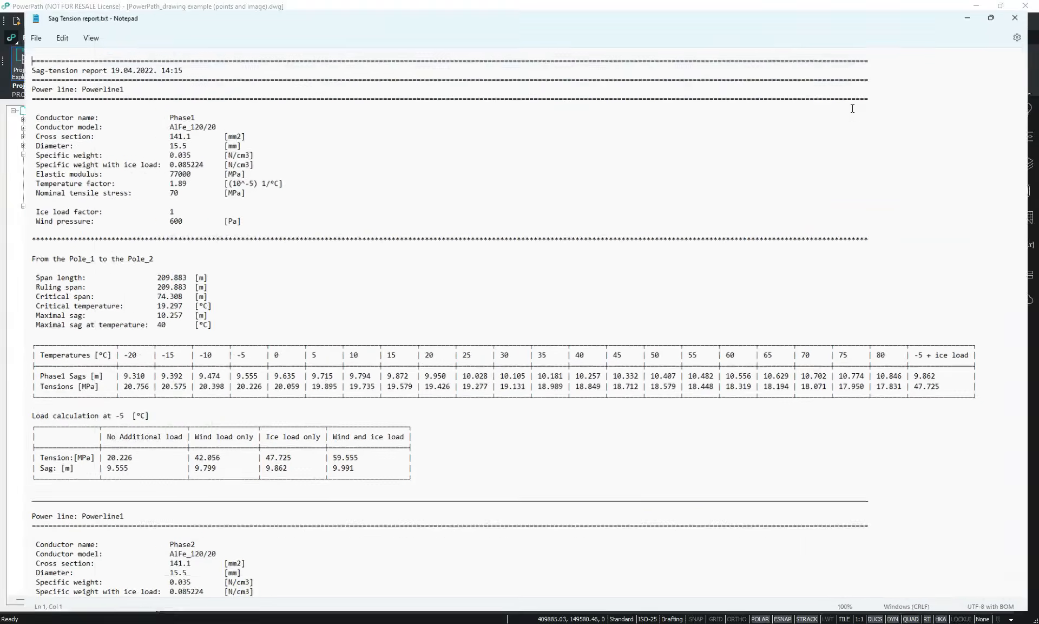
# - Review the conductor data, sag and tension tables and load calculations in the sag-tension report, and close it
pyautogui.click(907, 95)
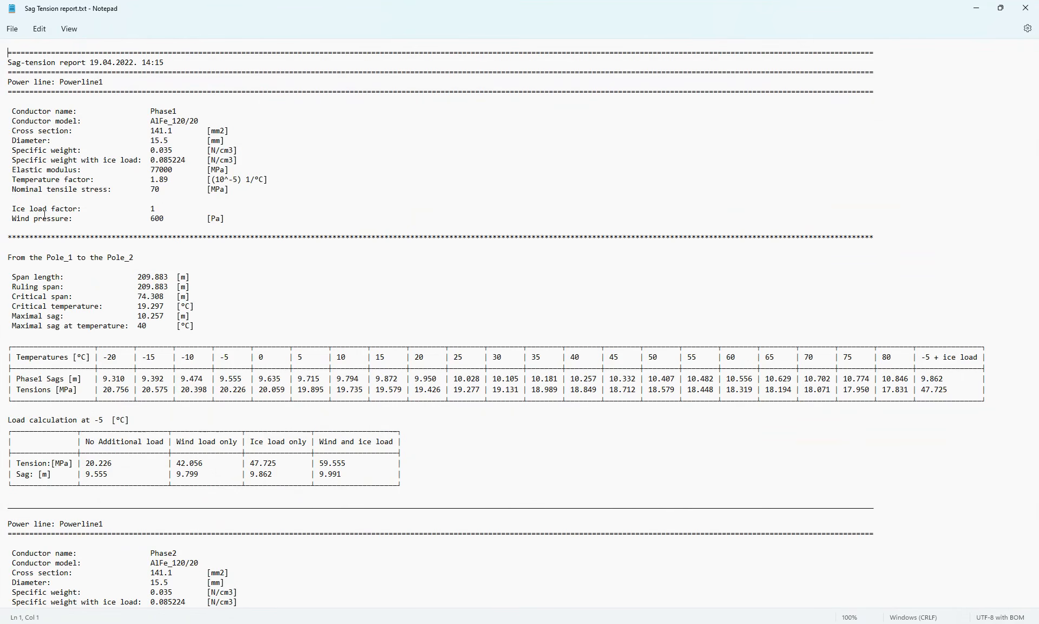
pyautogui.scroll(-1, 105, 277)
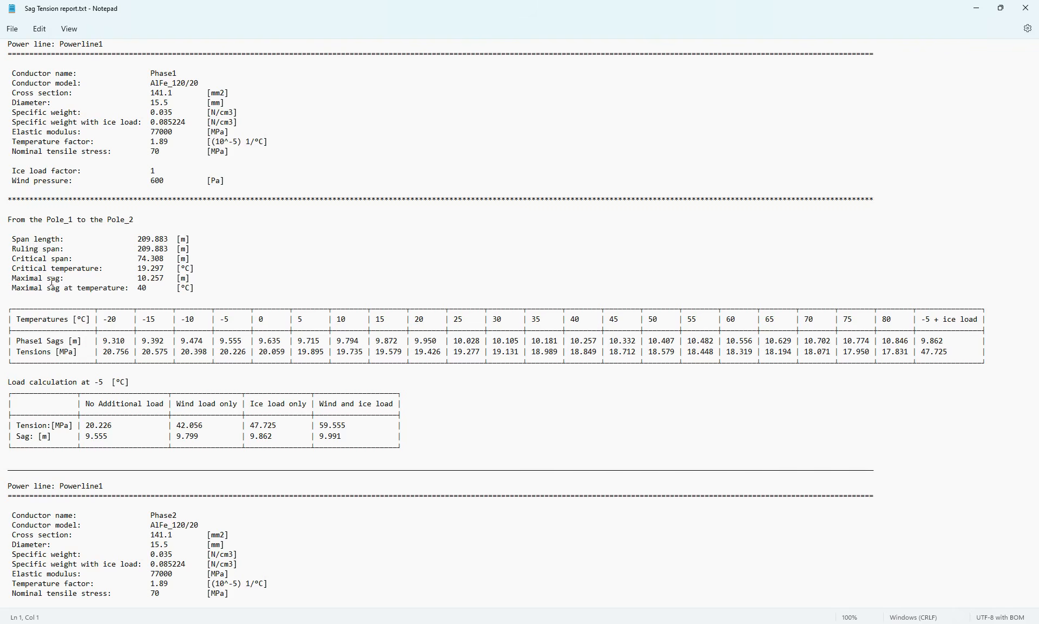
pyautogui.scroll(-2, 71, 279)
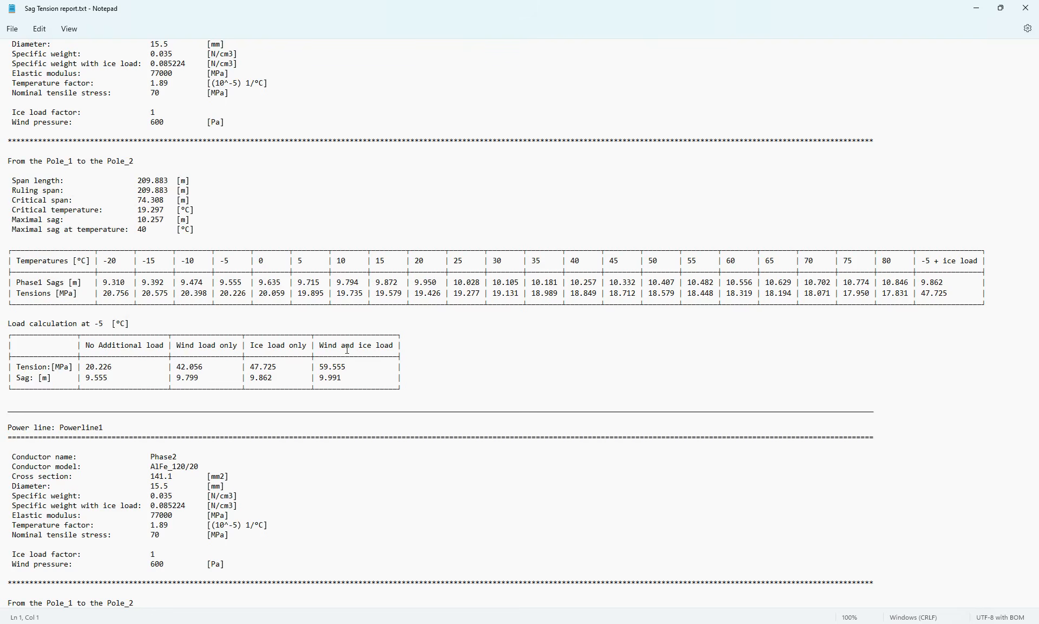
pyautogui.scroll(-4, 355, 384)
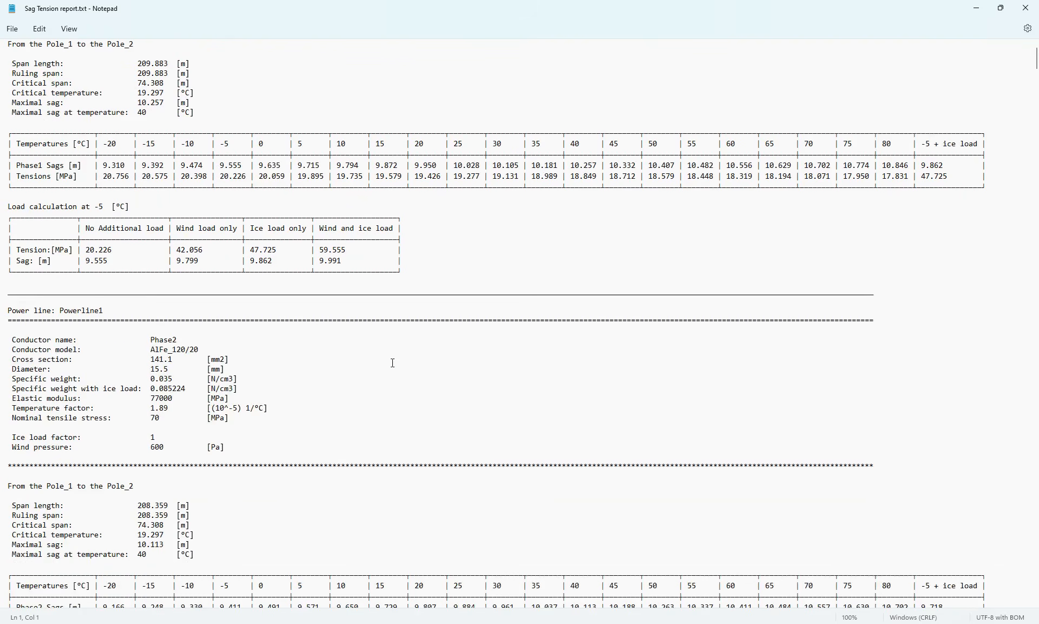
pyautogui.click(1025, 8)
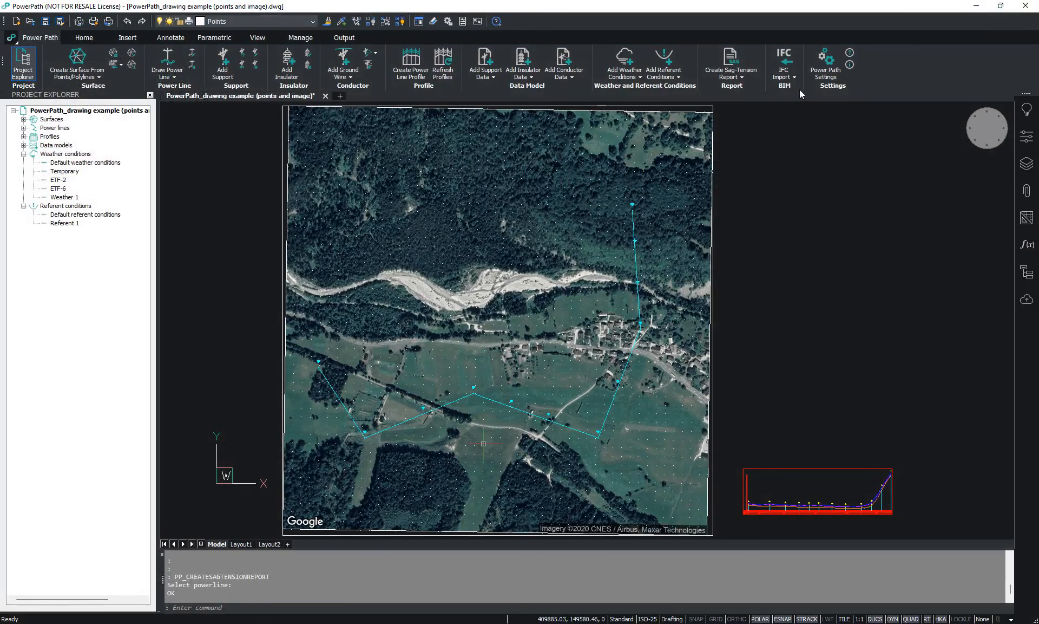
# - Start a support report for the drawn power line and include all of its supports
pyautogui.click(738, 76)
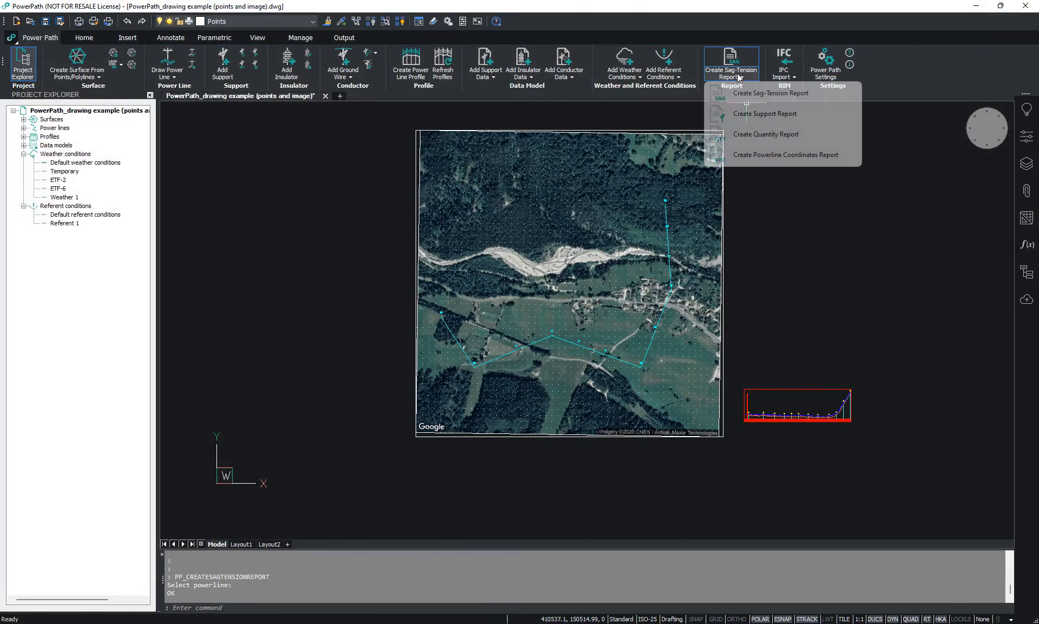
pyautogui.click(763, 115)
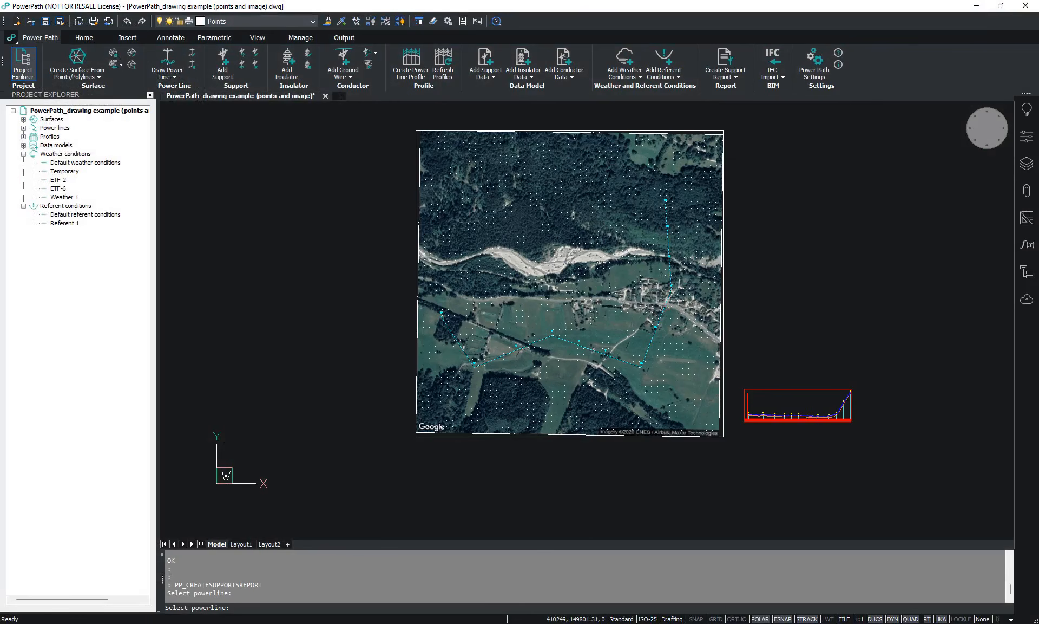
pyautogui.click(665, 307)
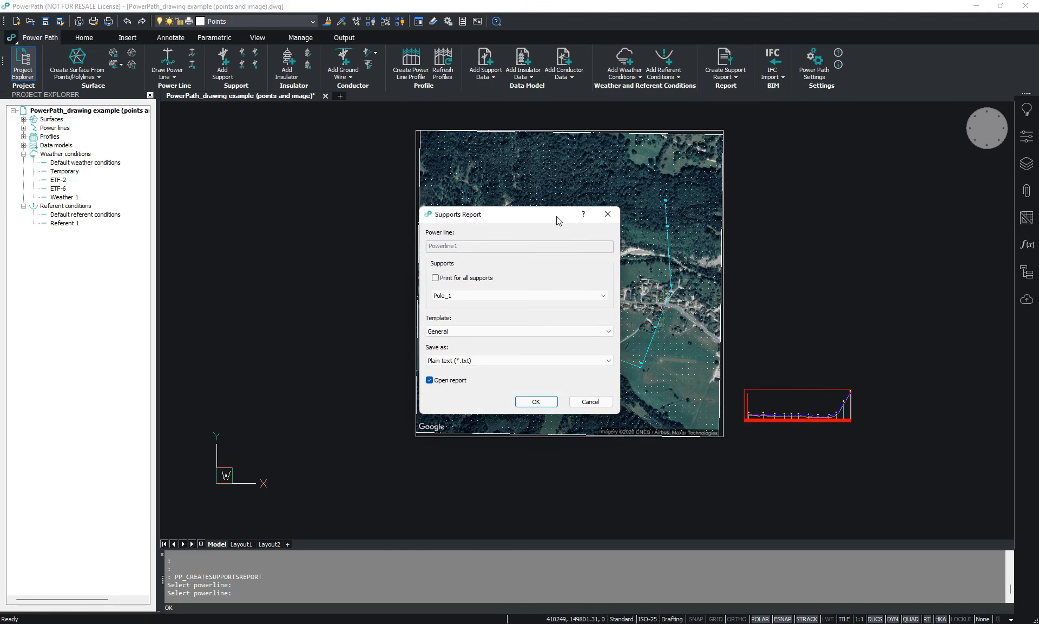
pyautogui.moveTo(558, 220); pyautogui.dragTo(568, 220)
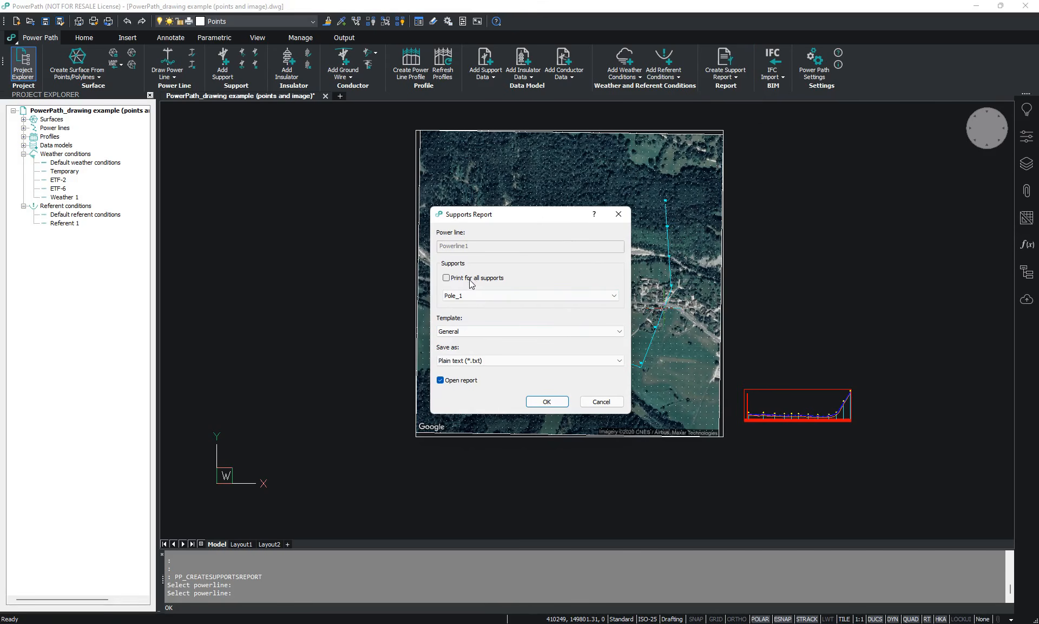
pyautogui.click(470, 295)
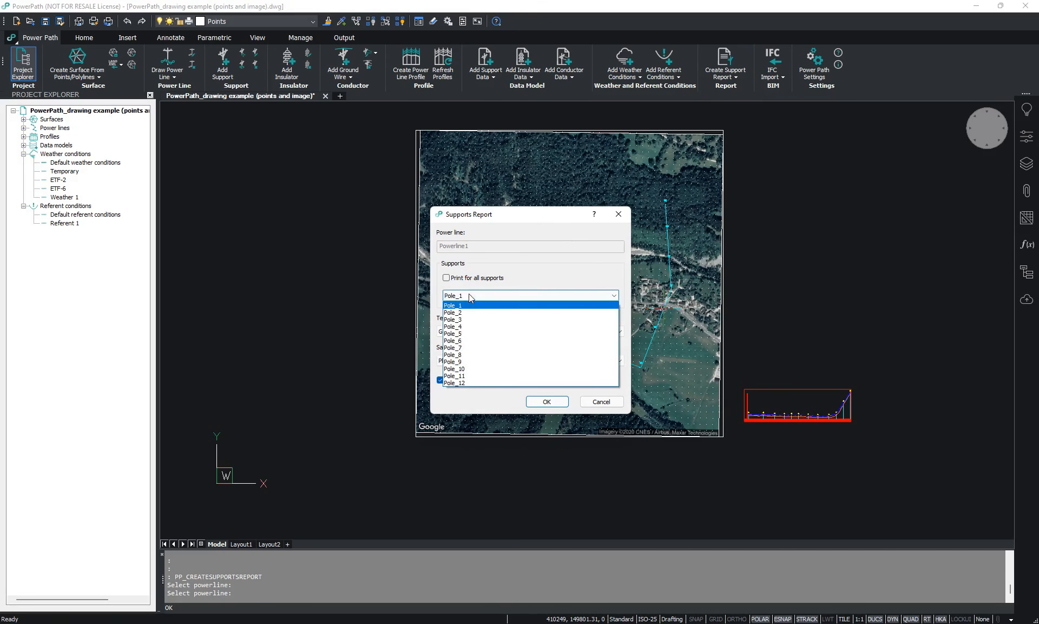
pyautogui.click(469, 297)
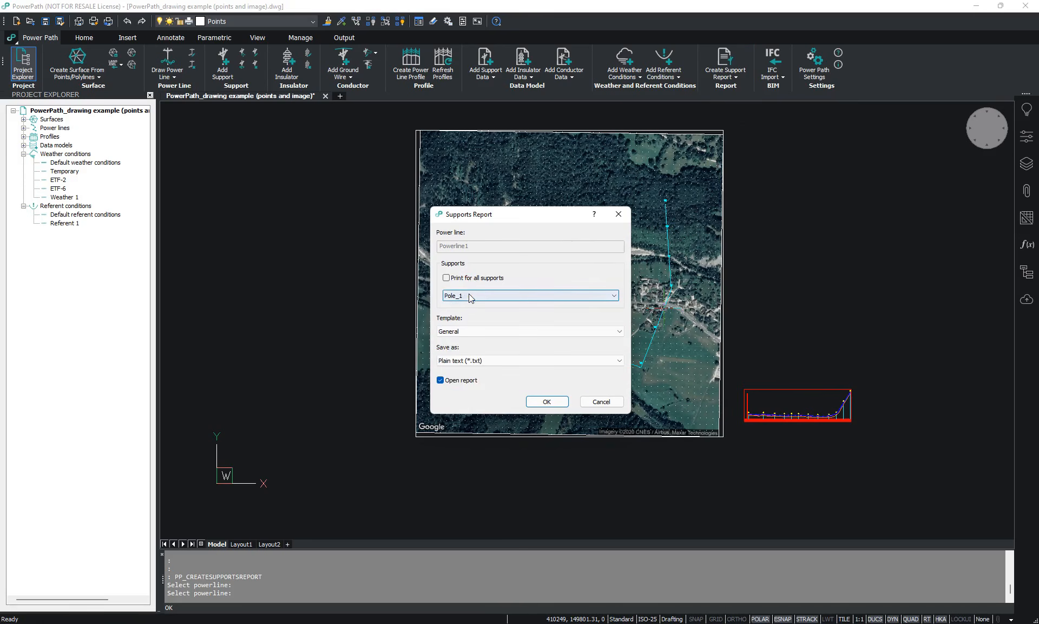
pyautogui.click(469, 277)
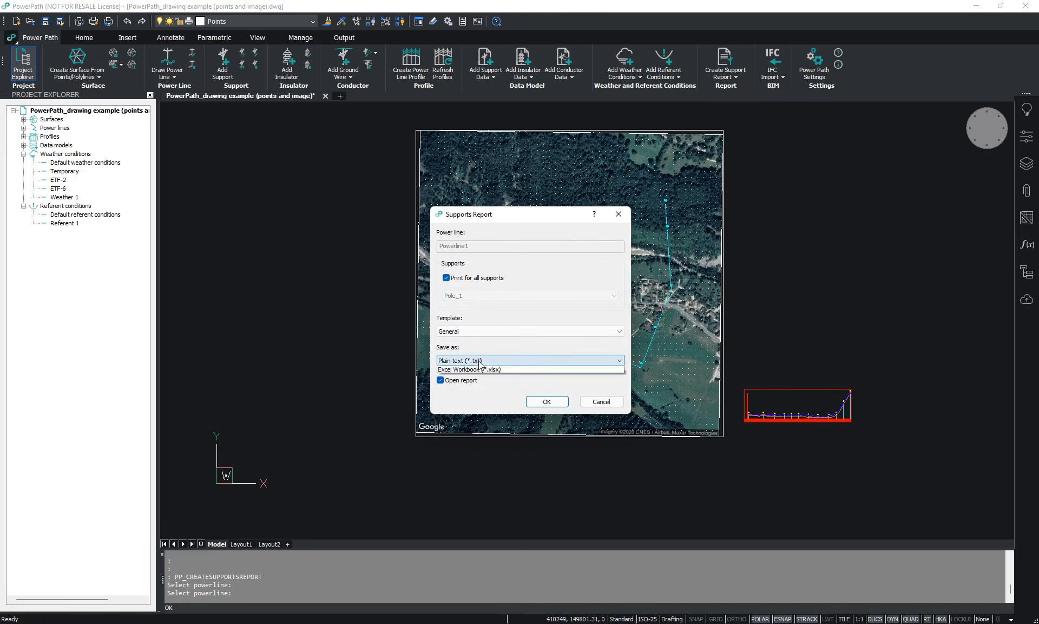
# - Generate the supports report as an Excel Workbook and save it on the Desktop as Support report
pyautogui.click(483, 361)
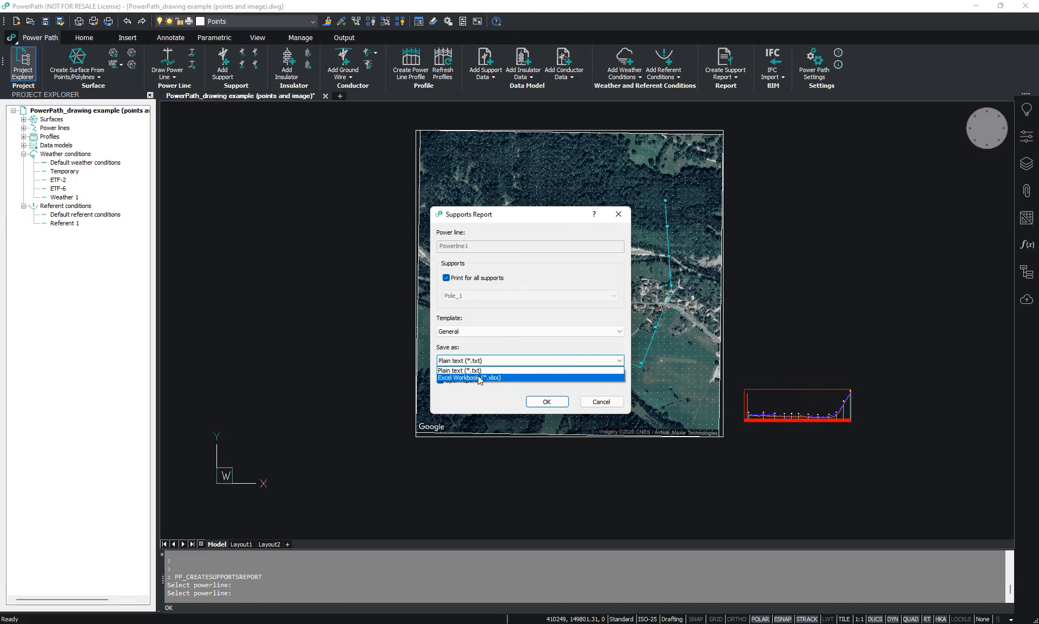
pyautogui.click(481, 378)
pyautogui.click(547, 402)
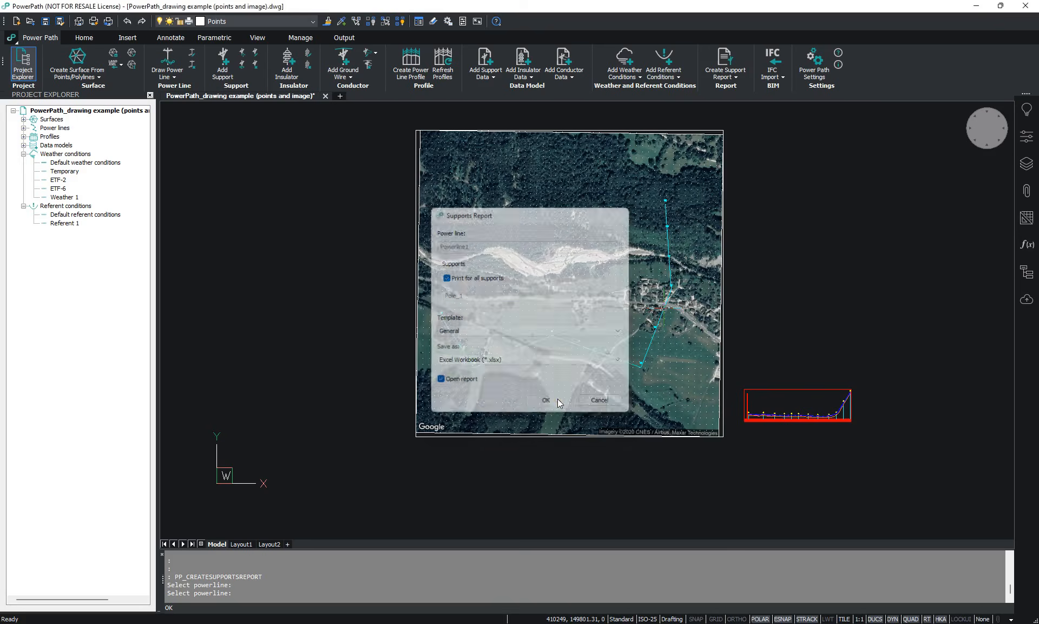
pyautogui.write('Support repor')
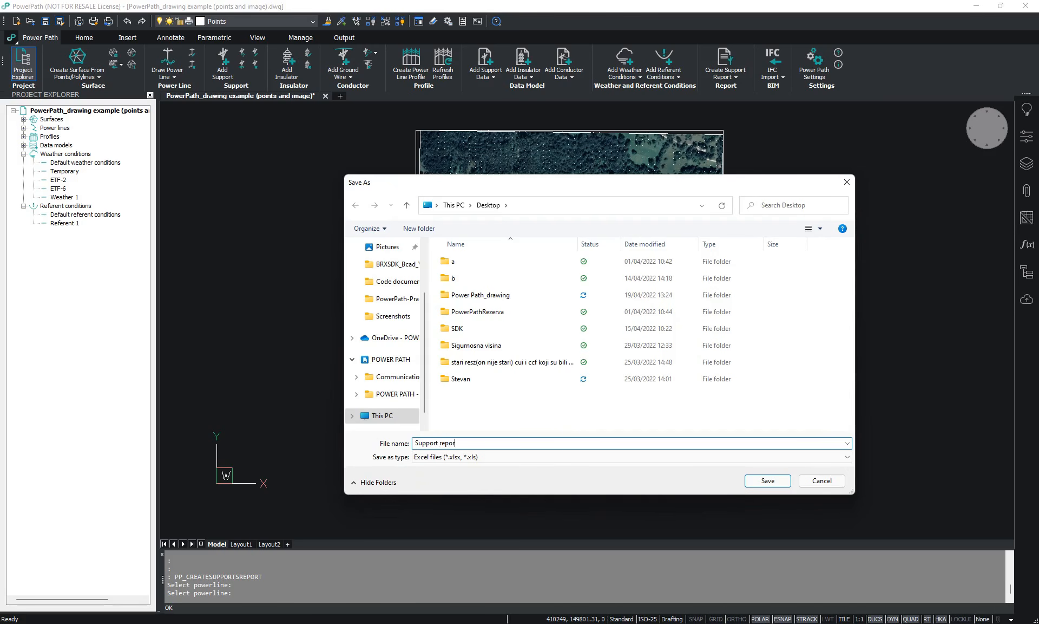
pyautogui.write('t')
pyautogui.press('Return')
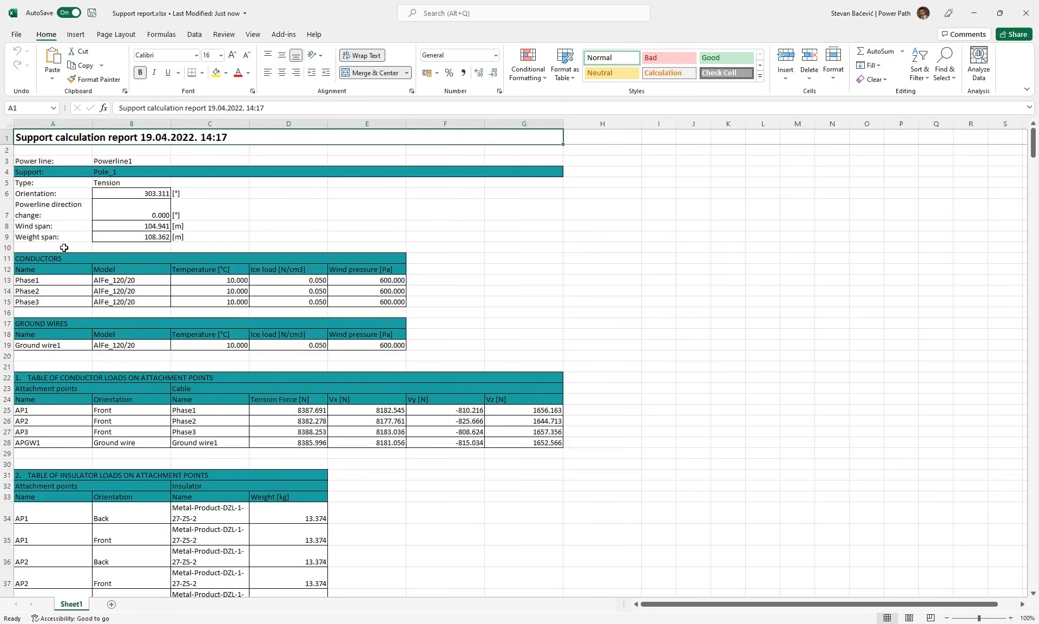
# - Examine the conductor loads, insulator loads and summary support loads for Pole_1 in the support calculation report
pyautogui.scroll(-2, 86, 278)
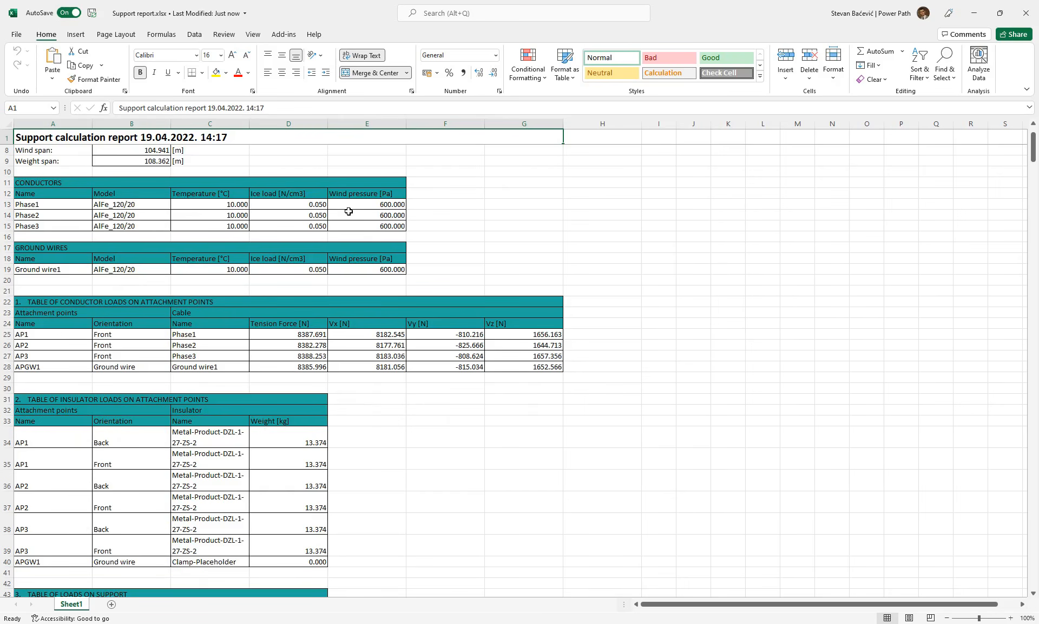
pyautogui.scroll(-3, 242, 319)
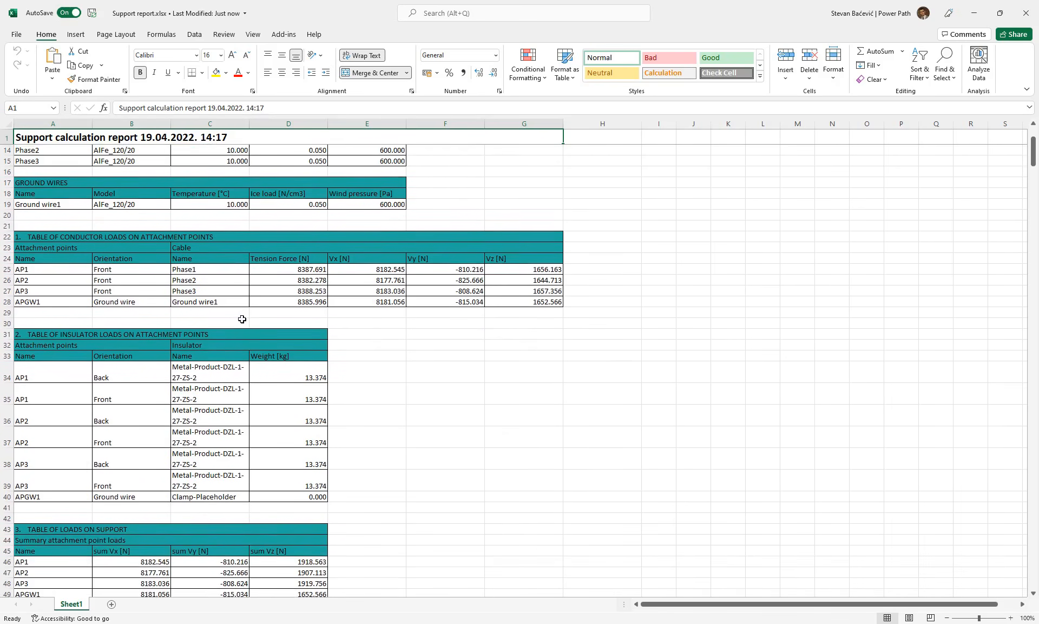
pyautogui.scroll(-1, 242, 319)
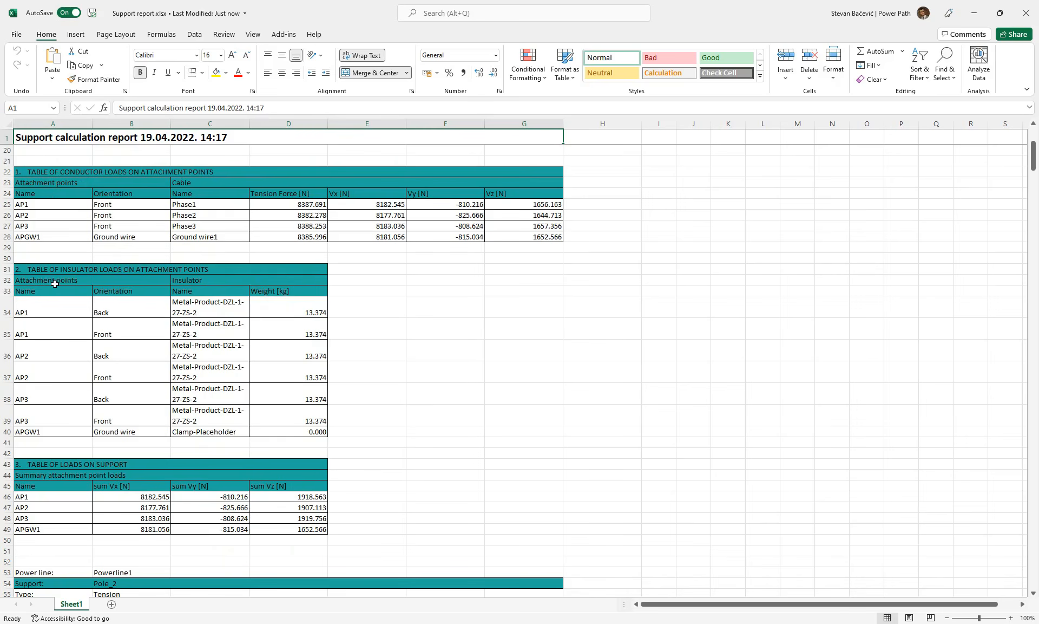
pyautogui.scroll(-1, 100, 278)
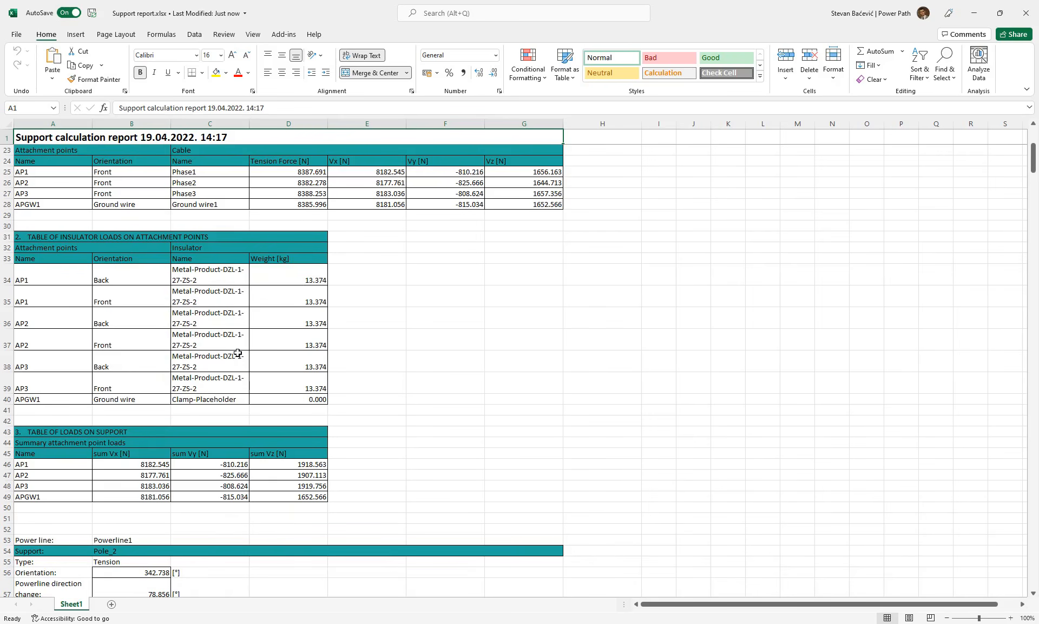
pyautogui.scroll(-1, 203, 380)
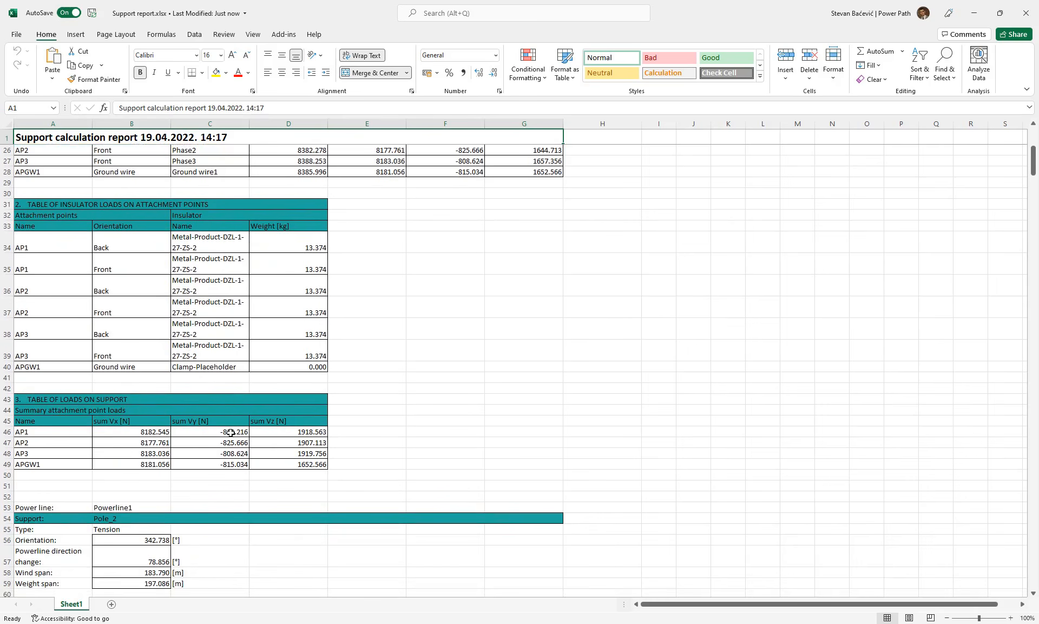
pyautogui.scroll(1, 143, 447)
pyautogui.scroll(-2, 142, 446)
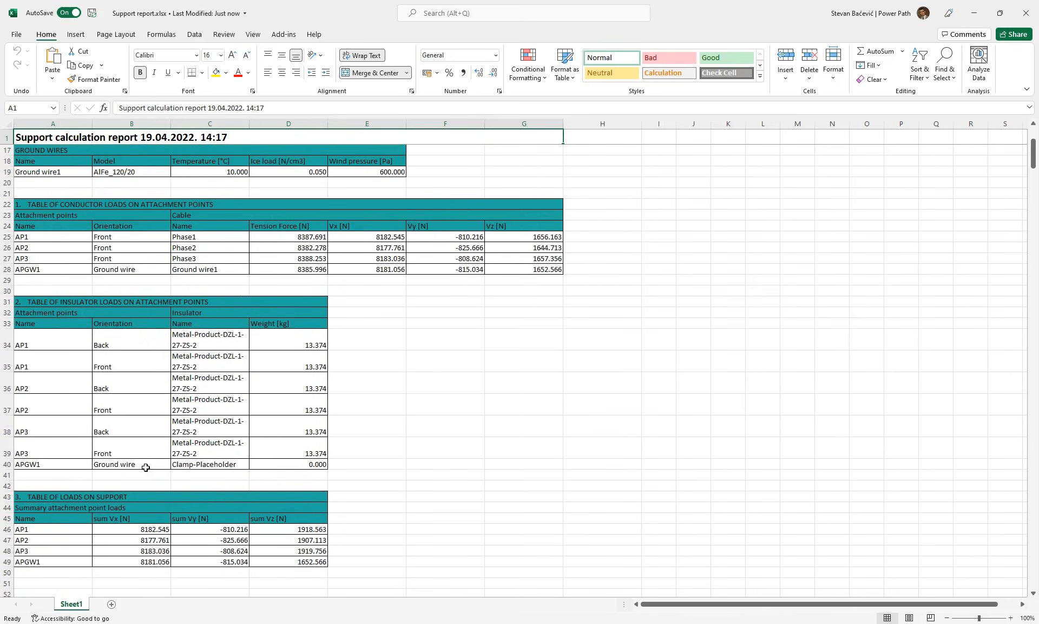
pyautogui.scroll(3, 155, 475)
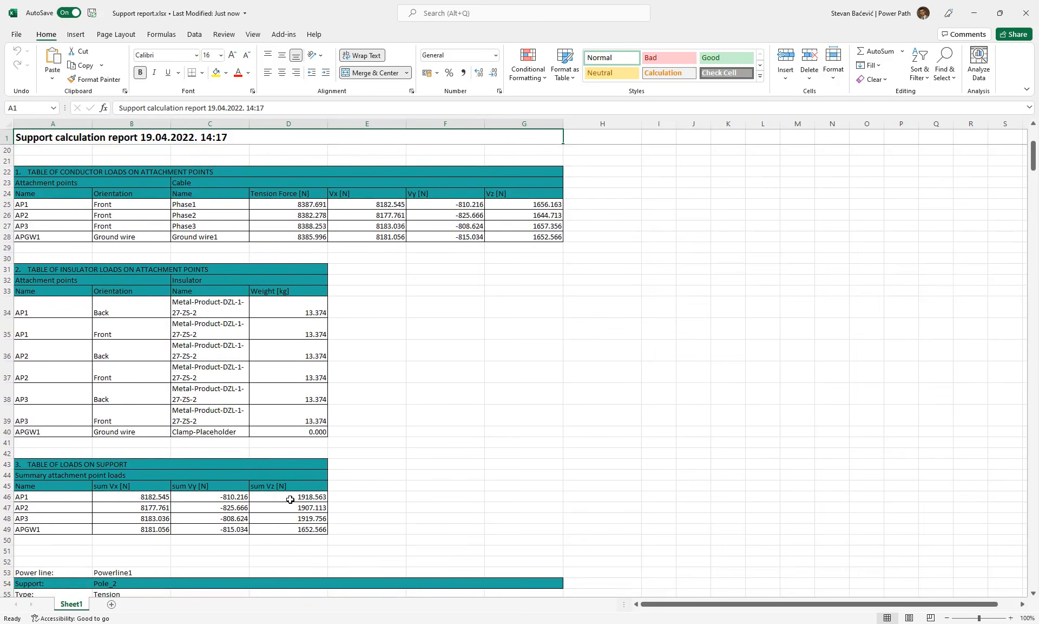
# - Recheck the conductor, insulator and support load tables for Pole_1 in the support calculation report, and close the workbook
pyautogui.scroll(1, 328, 482)
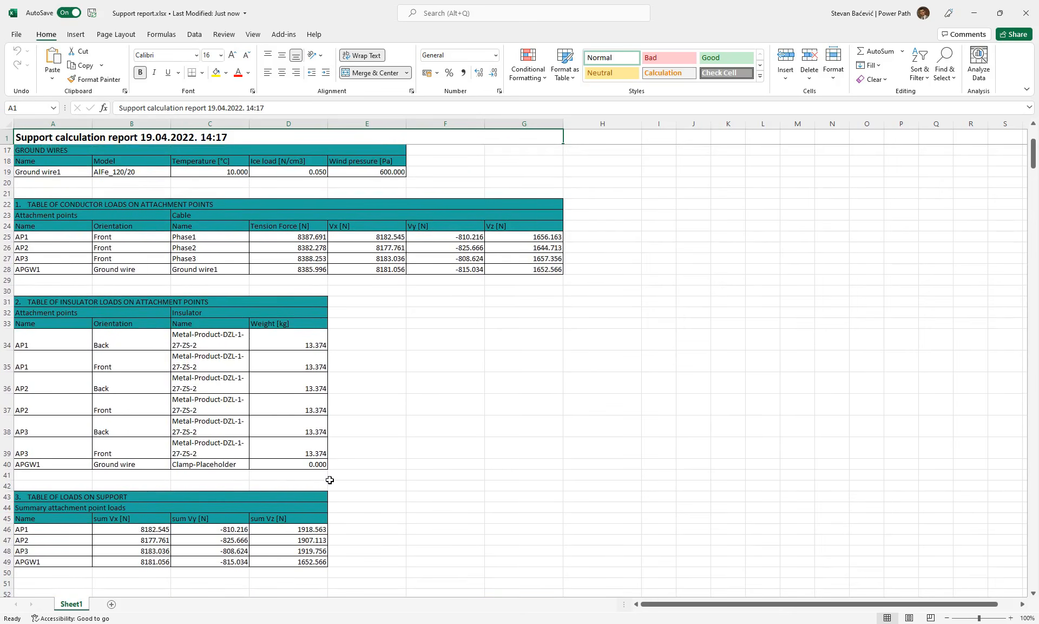
pyautogui.scroll(1, 477, 374)
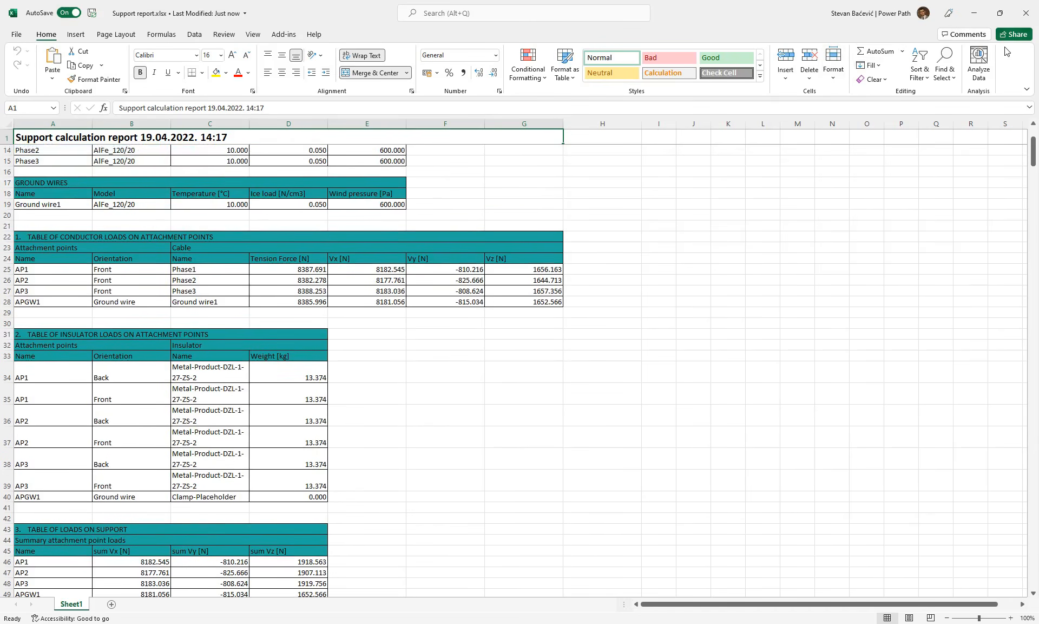
pyautogui.click(1026, 13)
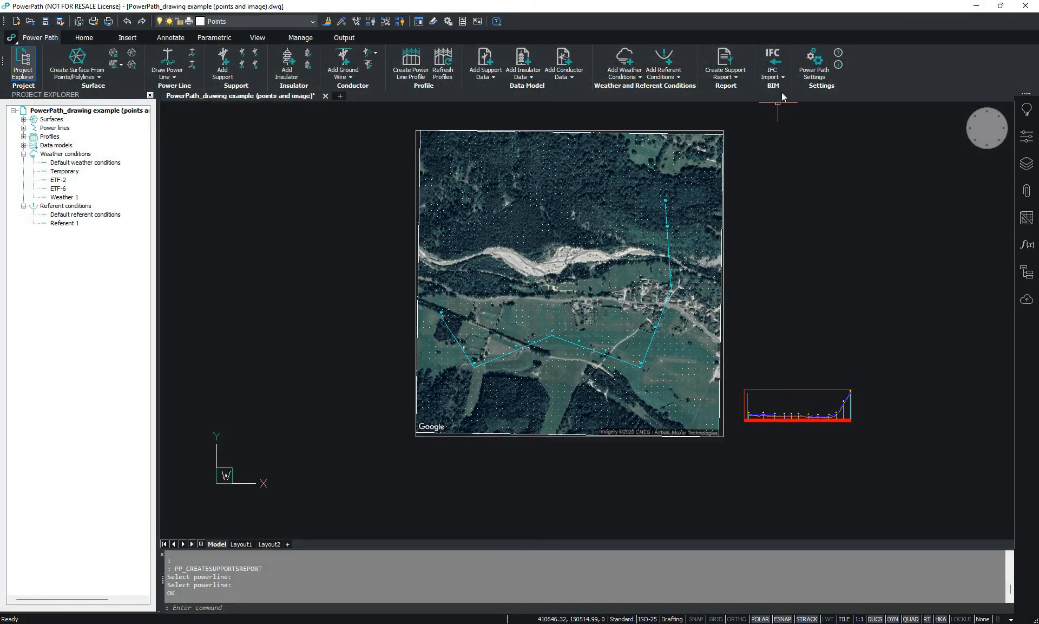
# - Start a quantity report for the drawn power line and include all of its supports
pyautogui.click(734, 79)
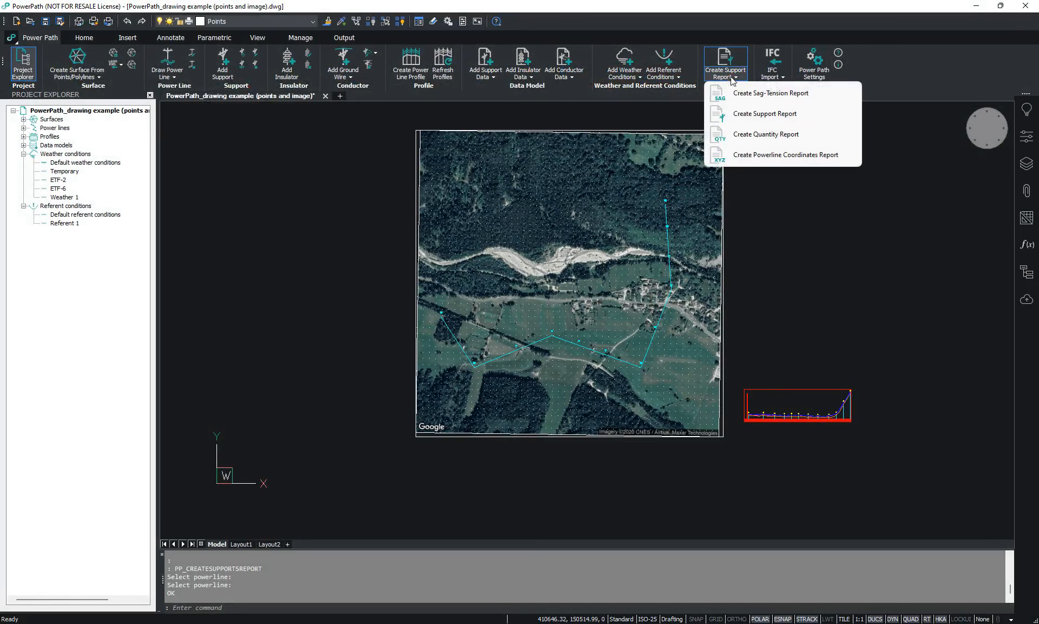
pyautogui.click(750, 137)
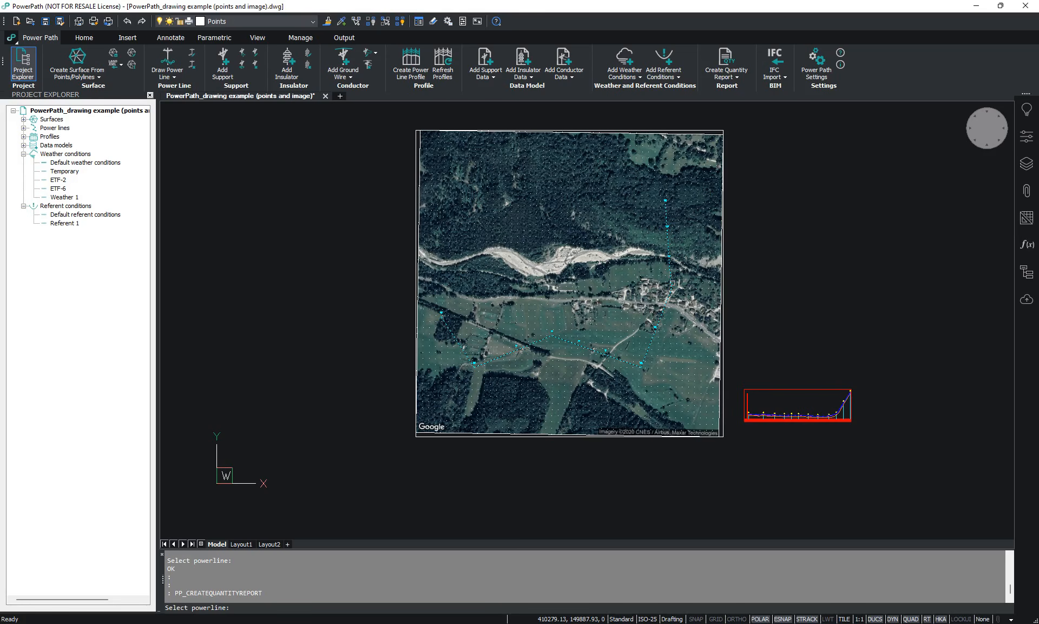
pyautogui.click(672, 282)
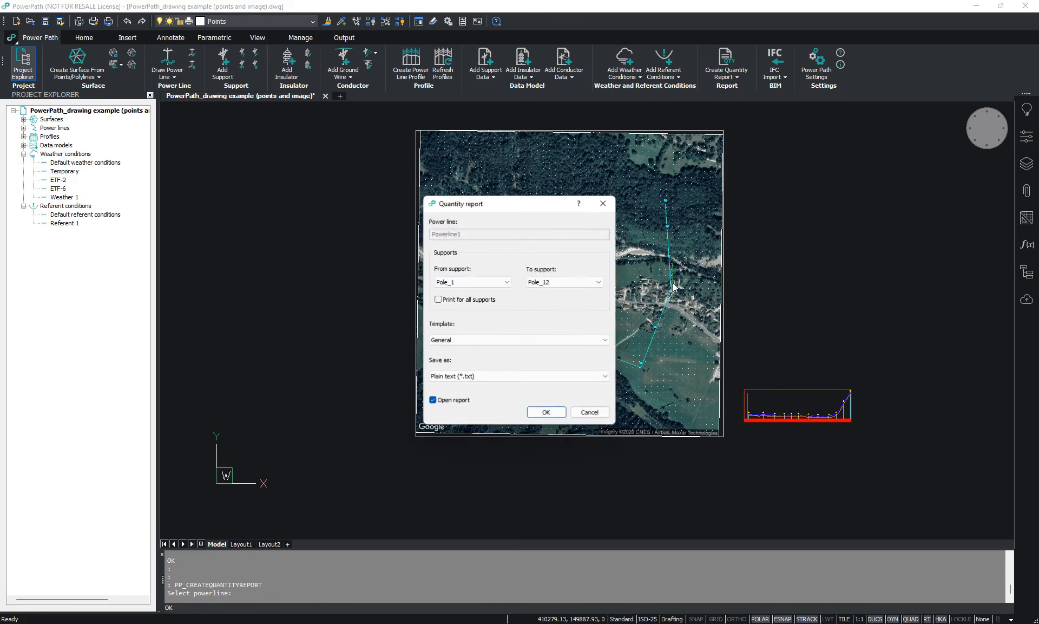
pyautogui.click(486, 287)
pyautogui.click(520, 288)
pyautogui.click(545, 284)
pyautogui.click(546, 288)
pyautogui.click(481, 300)
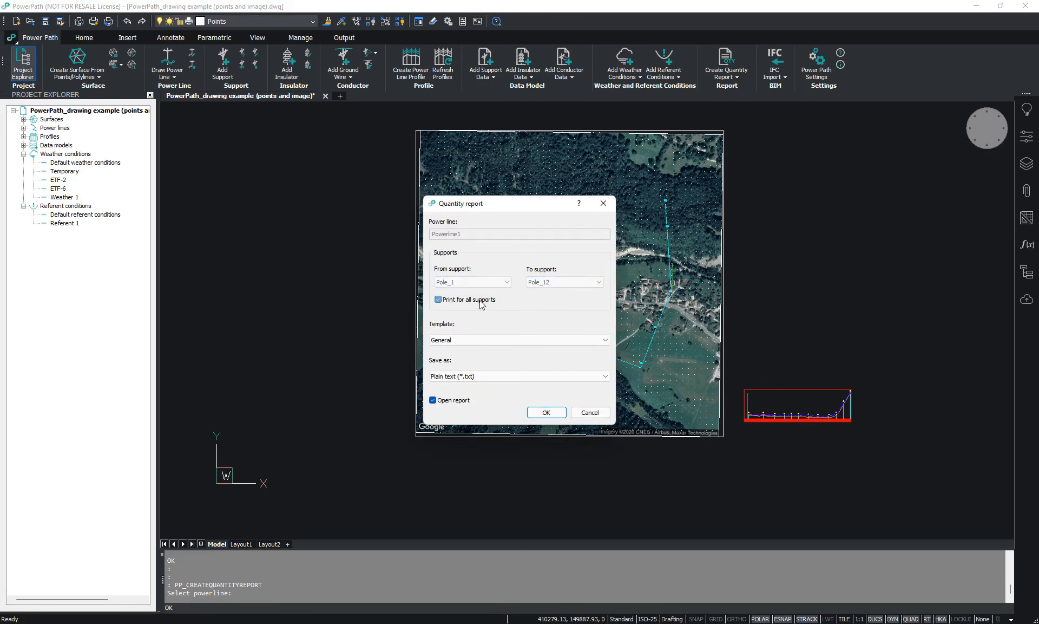
# - Generate the quantity report as an Excel Workbook and save it on the Desktop as Quantity report
pyautogui.click(470, 376)
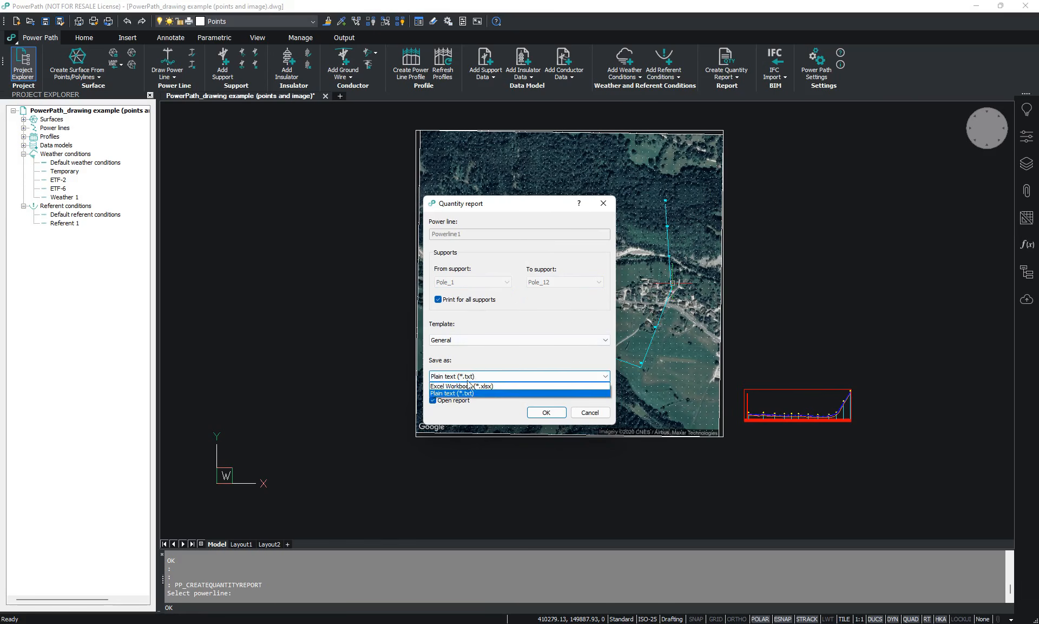
pyautogui.click(469, 387)
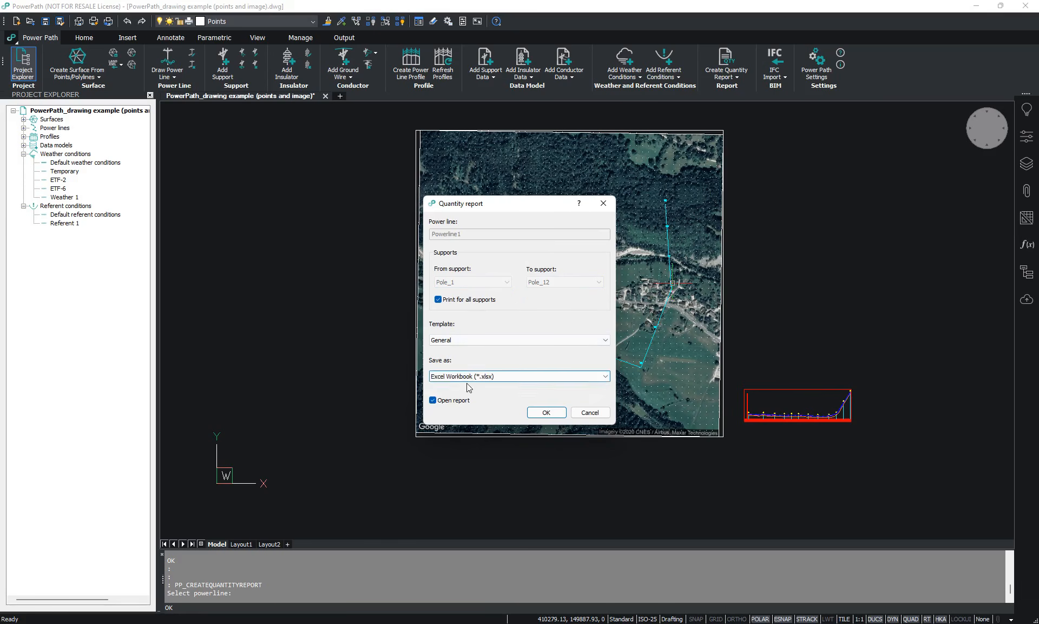
pyautogui.click(546, 413)
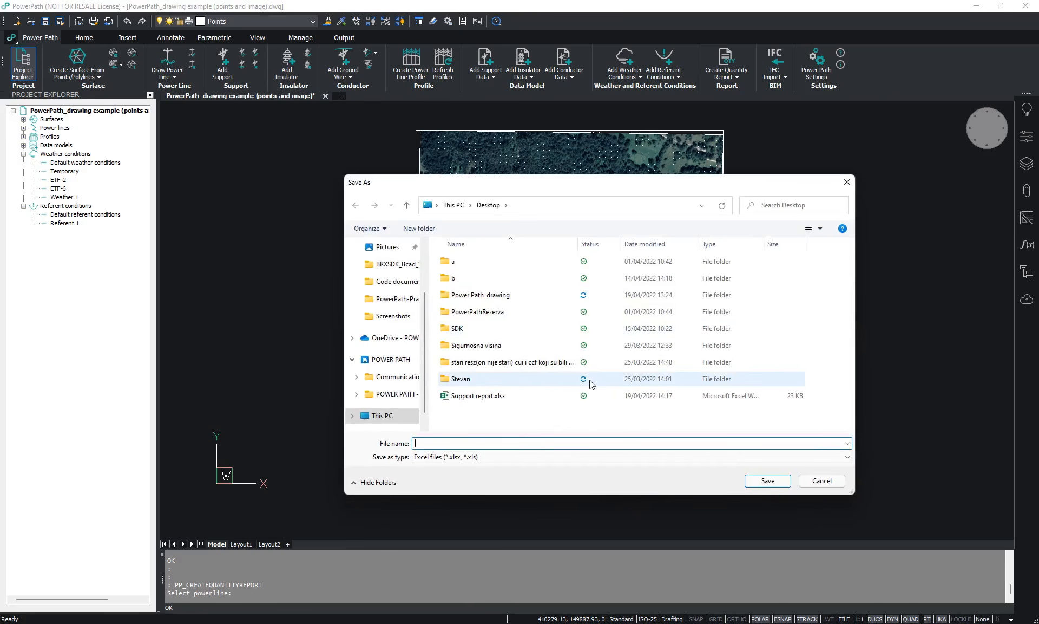
pyautogui.write('Quantity report')
pyautogui.press('Return')
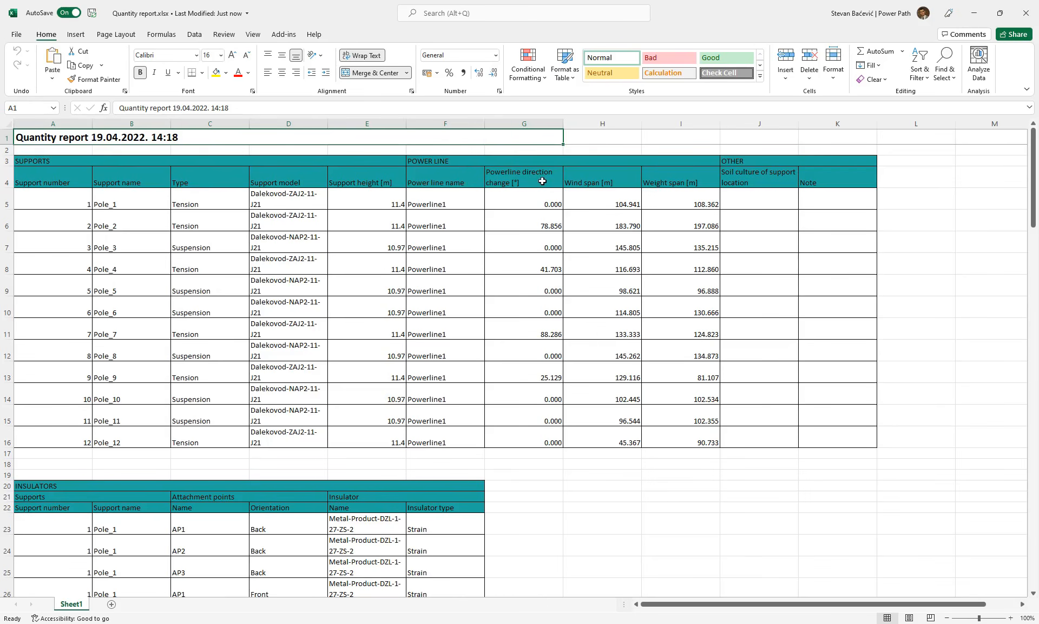
# - Examine the supports, insulators, and conductors and ground wires tables in the quantity report
pyautogui.scroll(-3, 639, 319)
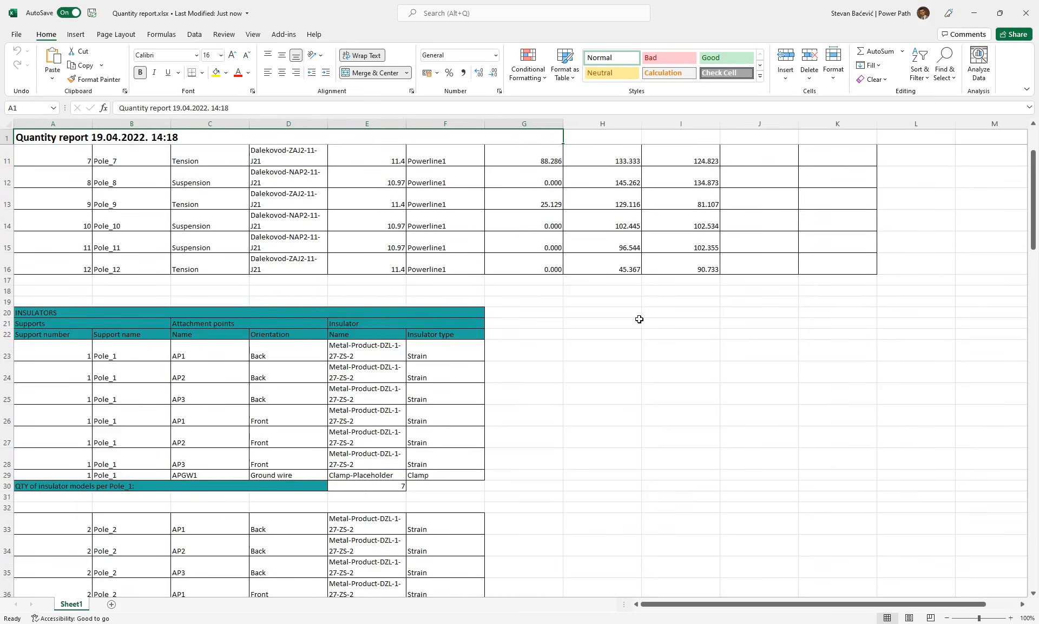
pyautogui.scroll(-2, 636, 320)
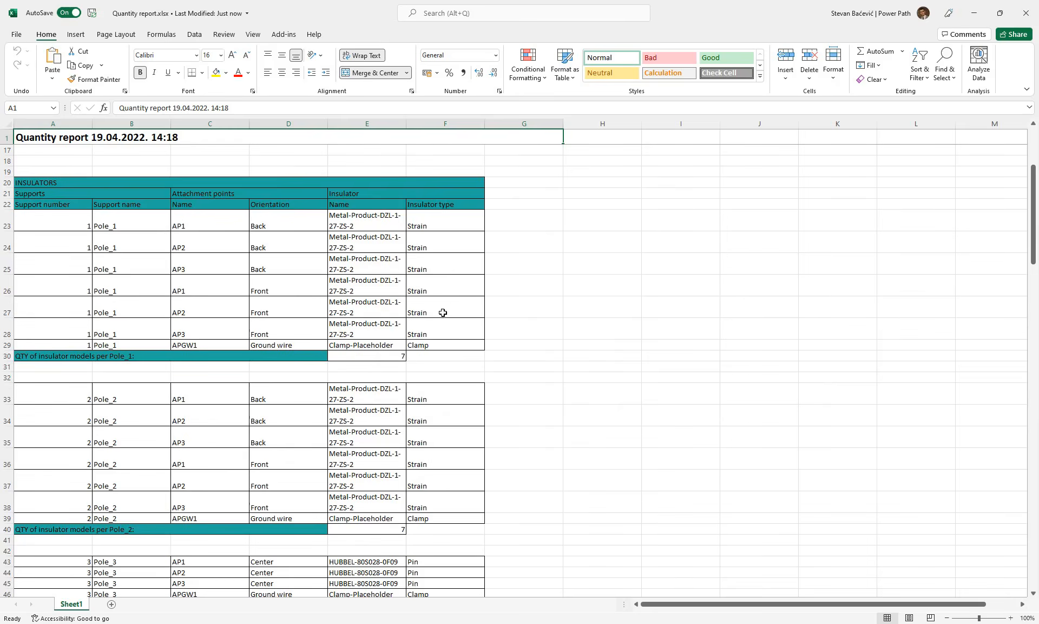
pyautogui.scroll(-6, 441, 314)
pyautogui.scroll(-16, 437, 330)
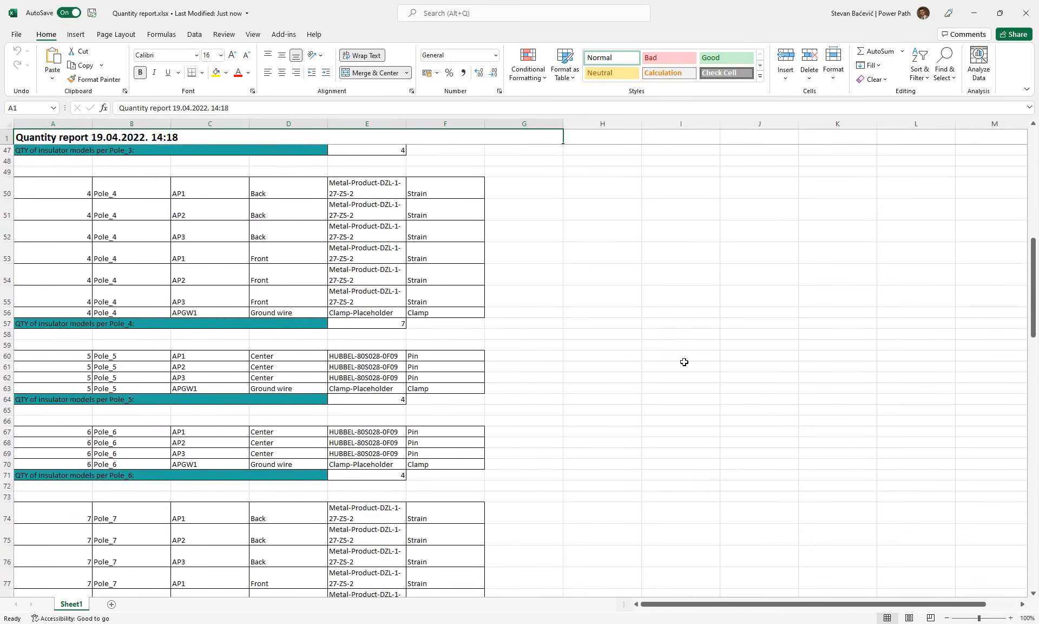
pyautogui.scroll(-12, 346, 357)
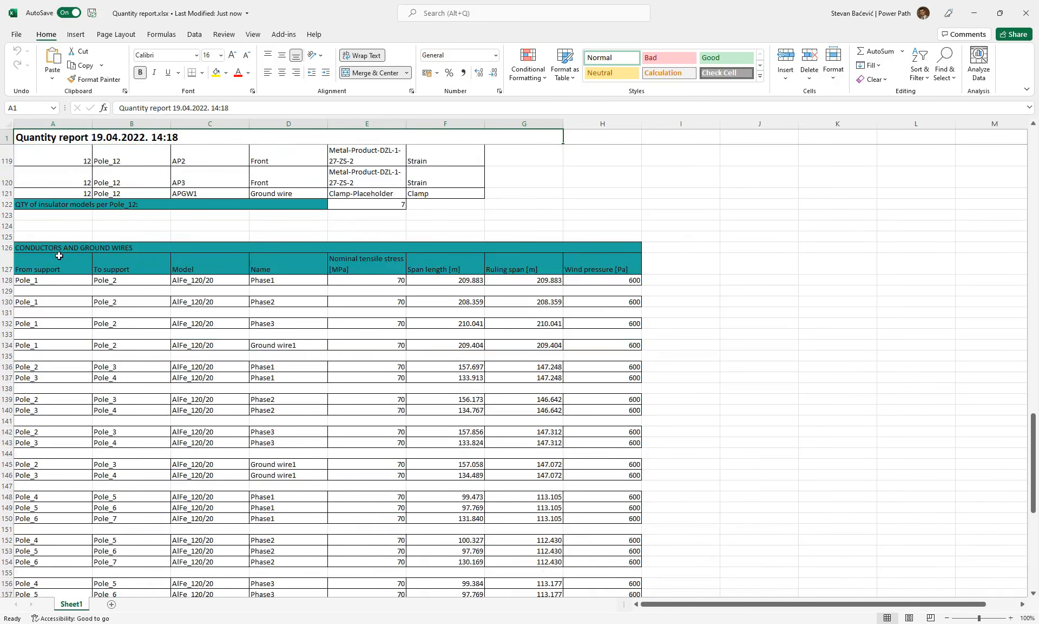
pyautogui.scroll(-2, 127, 280)
pyautogui.scroll(1, 127, 278)
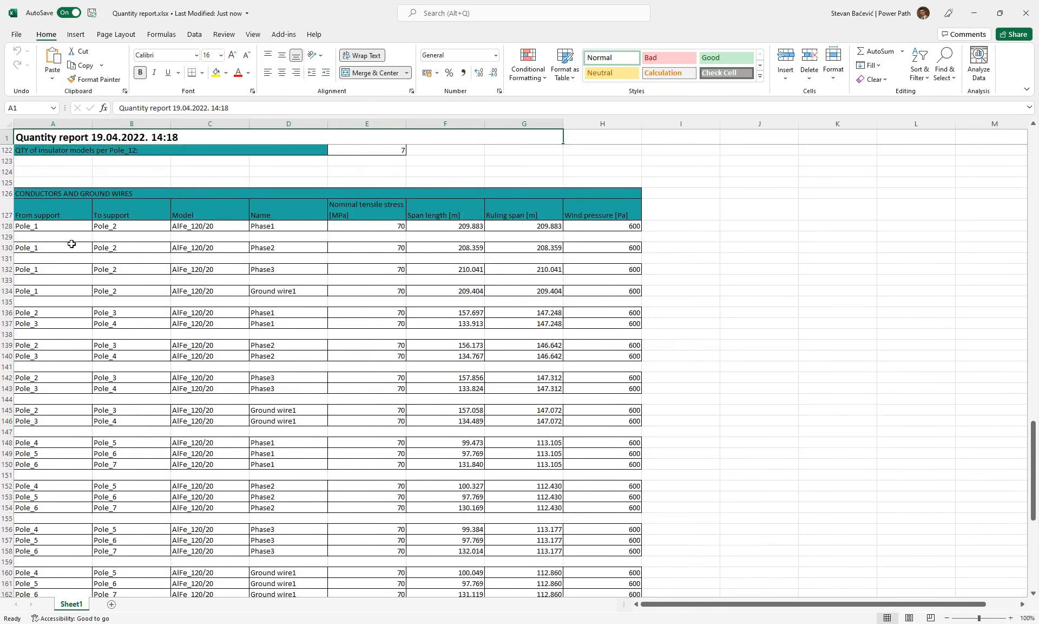
pyautogui.scroll(1, 136, 246)
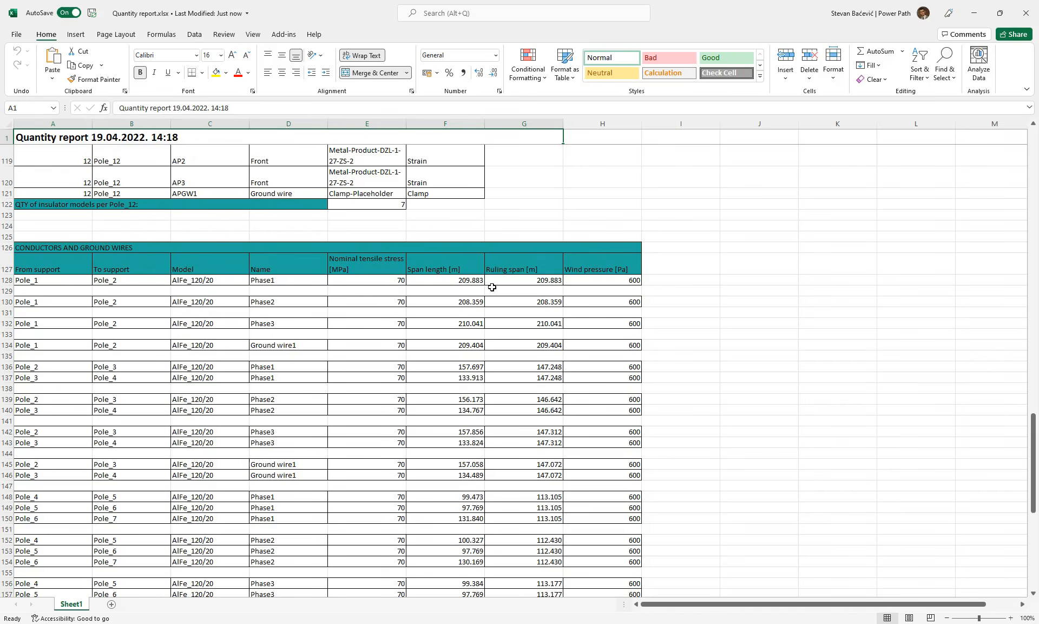
# - Review the insulator model quantities per pole in the quantity report, and minimize the workbook
pyautogui.scroll(8, 227, 226)
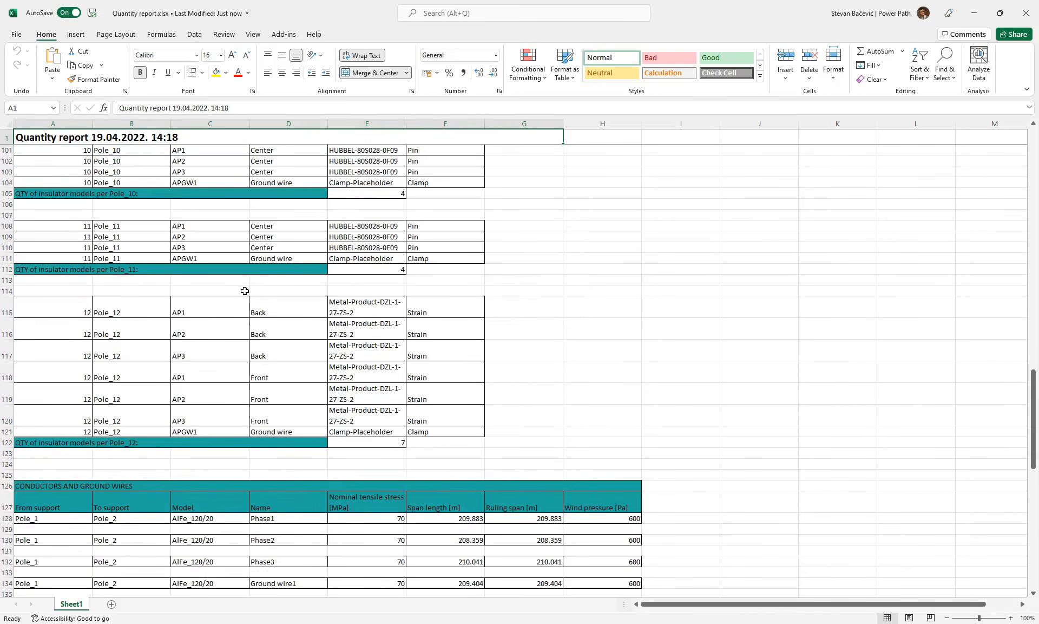
pyautogui.scroll(2, 242, 323)
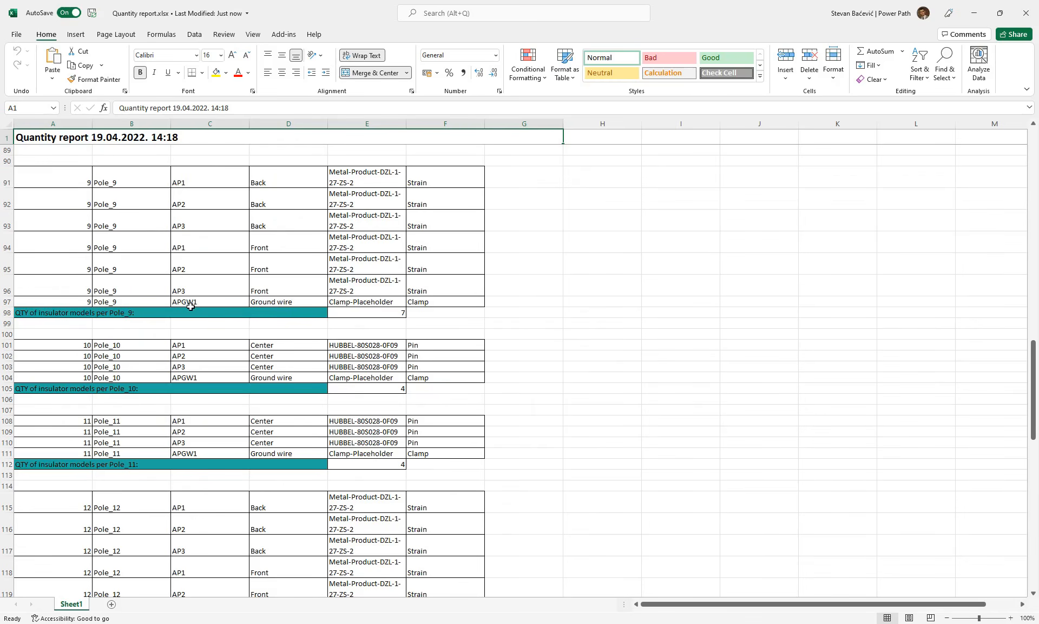
pyautogui.scroll(5, 262, 339)
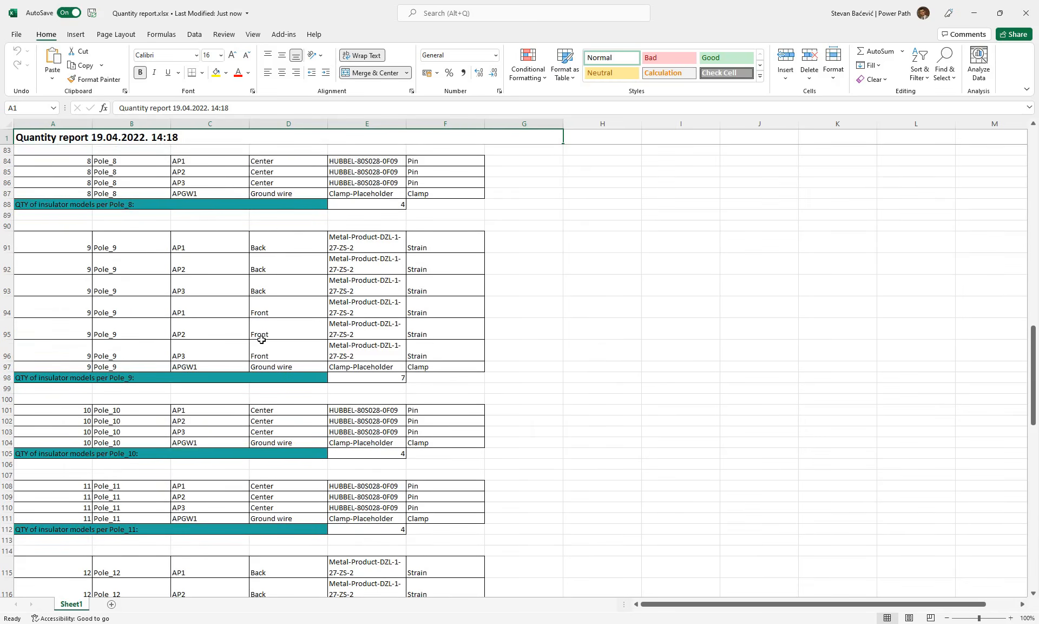
pyautogui.scroll(1, 262, 340)
pyautogui.click(233, 333)
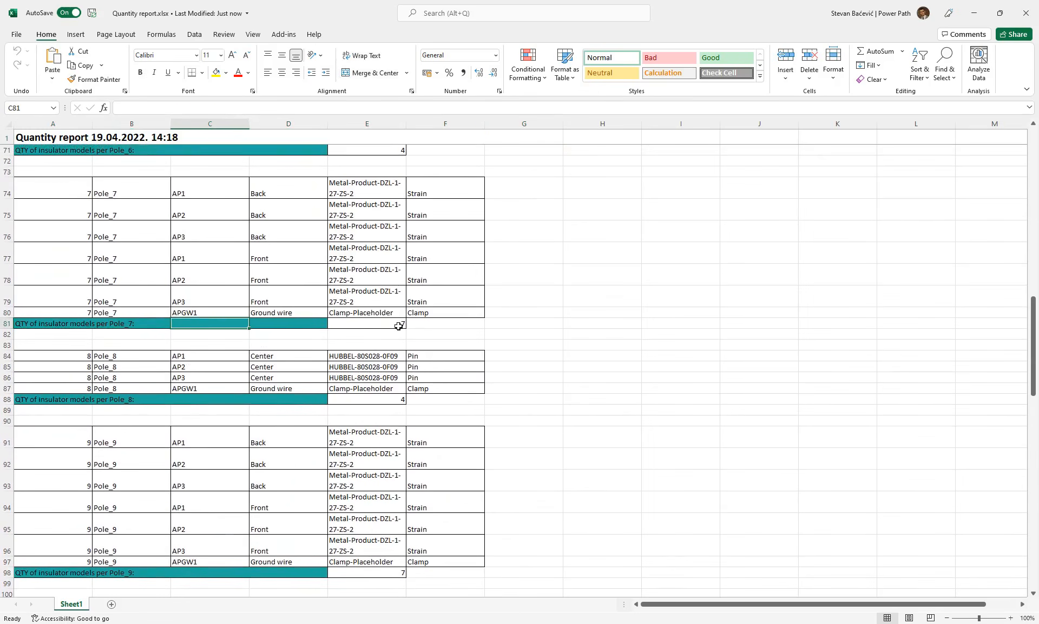
pyautogui.scroll(2, 547, 298)
pyautogui.click(974, 13)
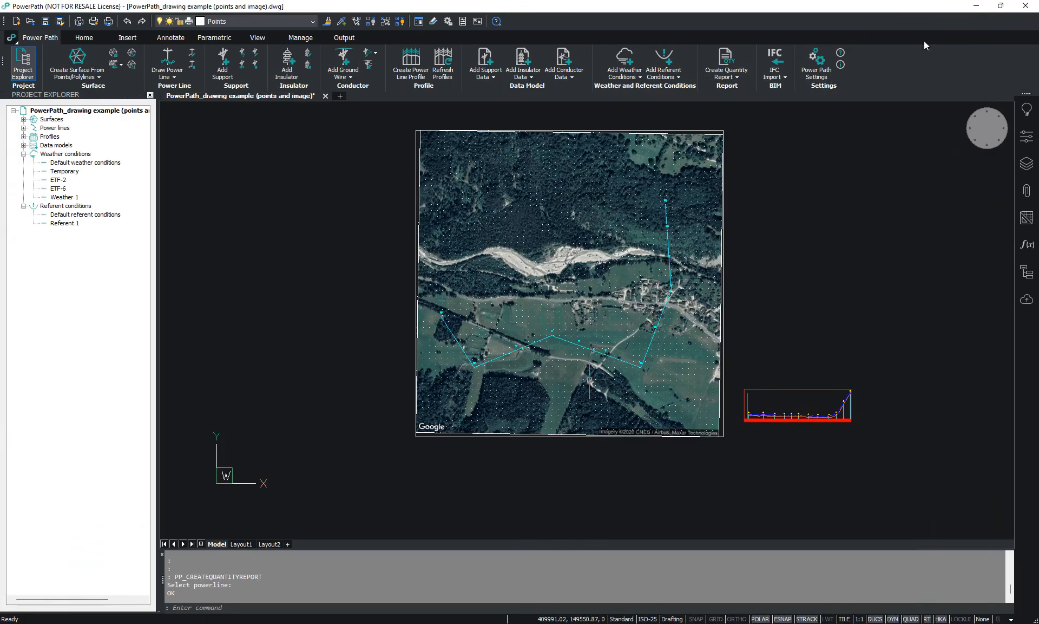
# - Start a powerline coordinates report for Powerline1, covering all supports with the coordinates precision set to [3] 0.000
pyautogui.click(734, 76)
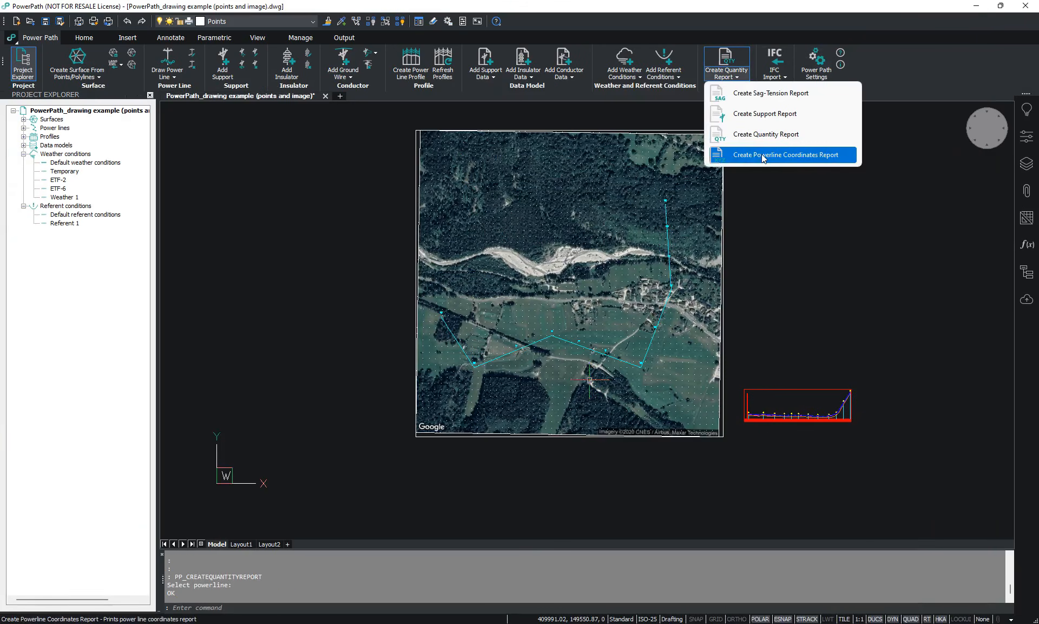
pyautogui.click(763, 155)
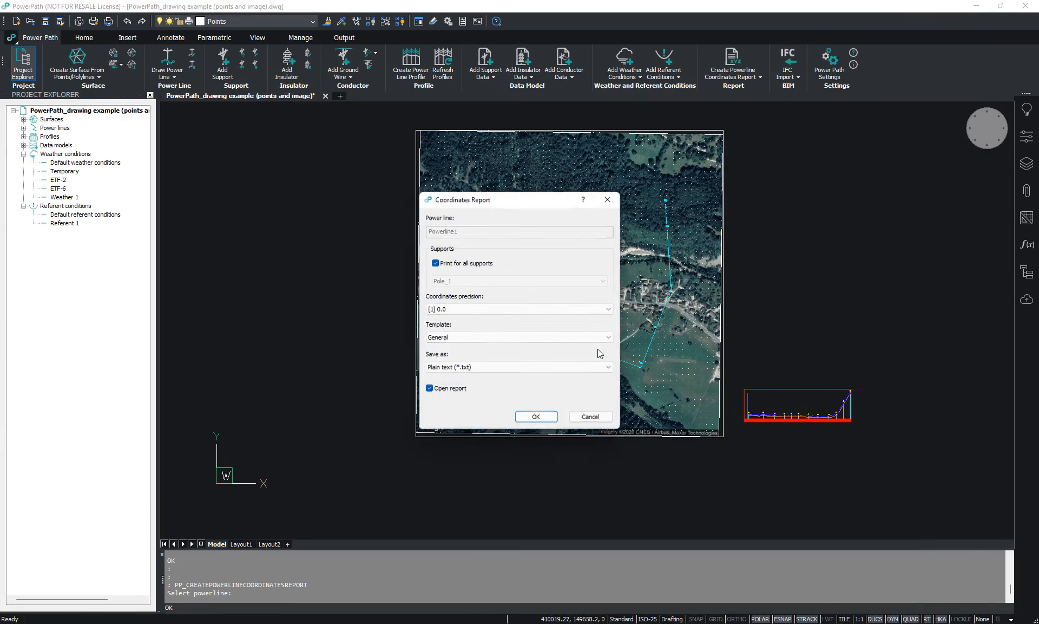
pyautogui.click(476, 310)
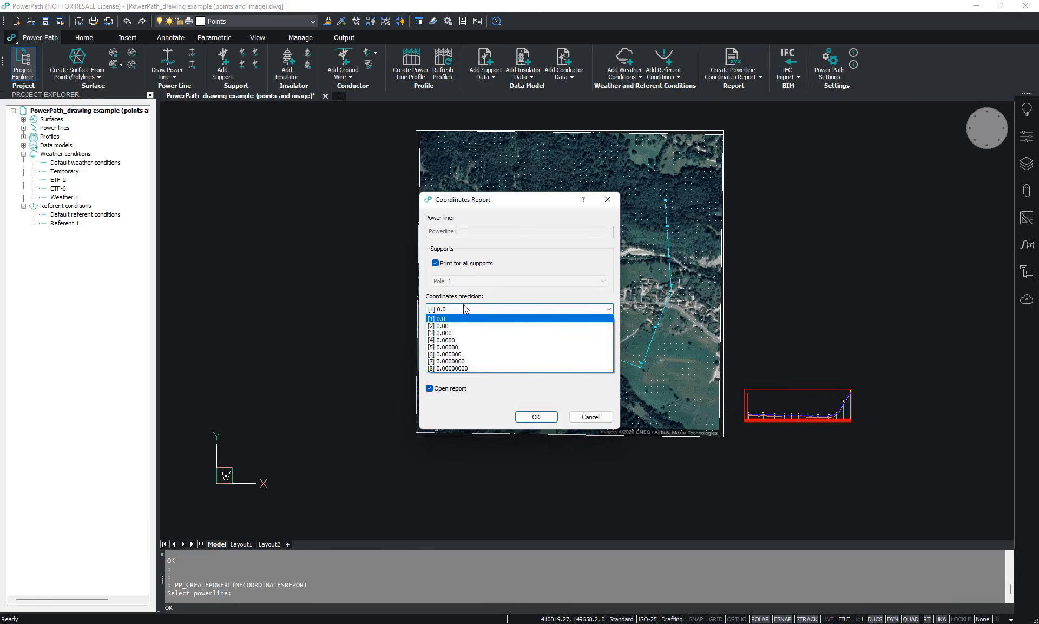
pyautogui.click(461, 333)
pyautogui.click(454, 264)
# - Generate the coordinates report as plain text and save it on the Desktop as powerline coordiinates
pyautogui.click(536, 416)
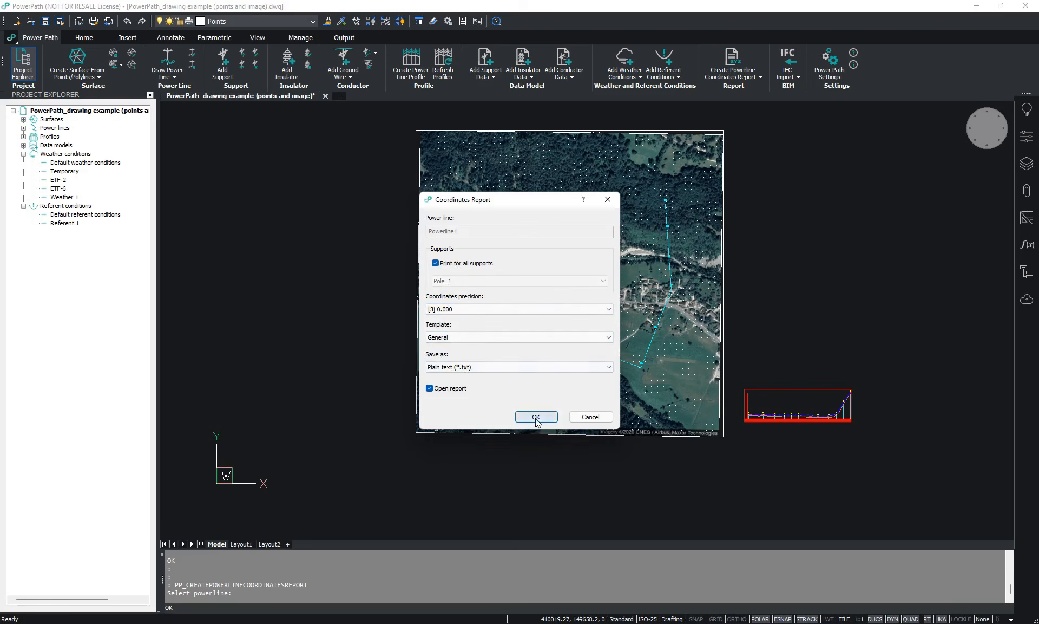
pyautogui.write('power')
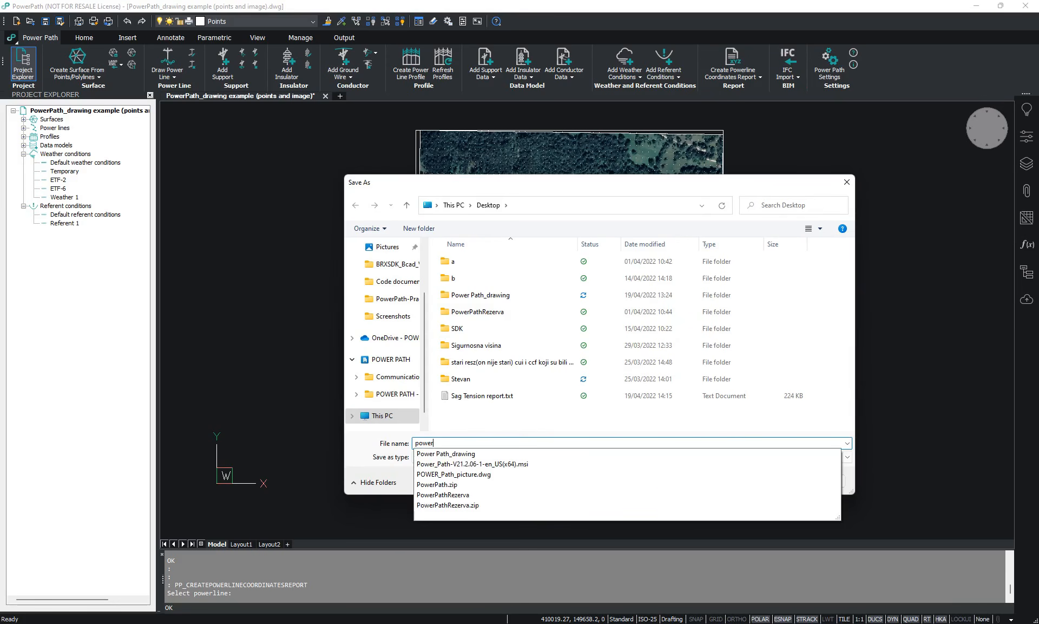
pyautogui.write('line coord')
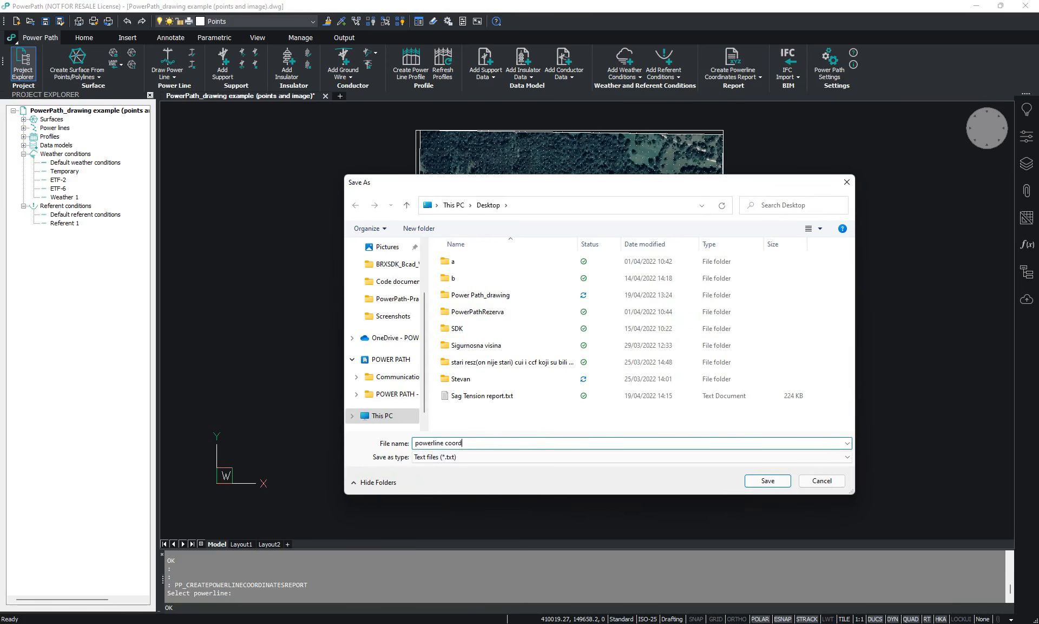
pyautogui.write('s')
pyautogui.press('Return')
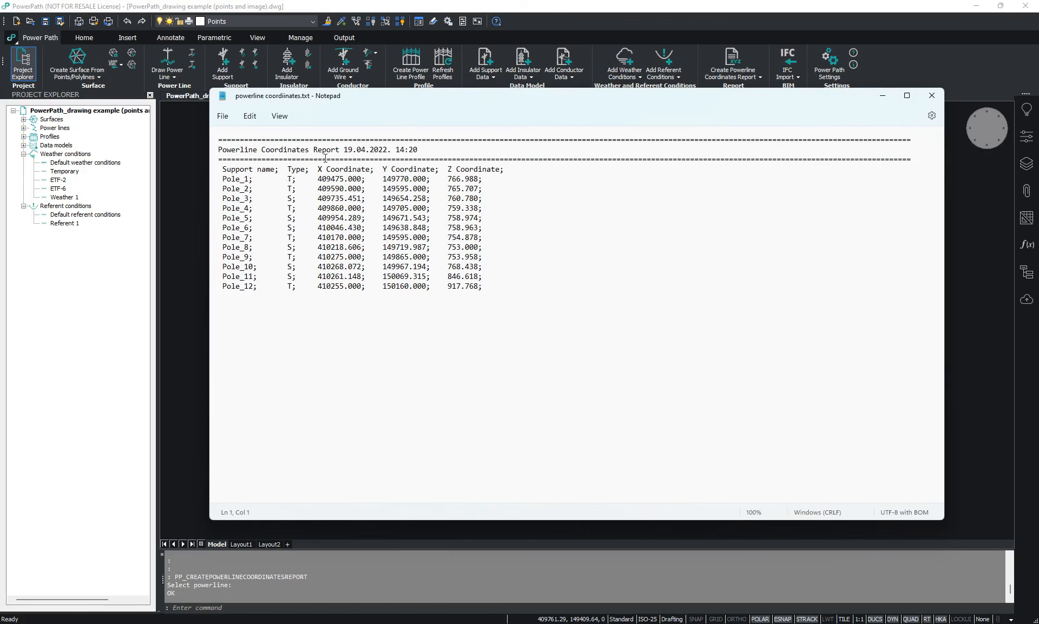
# - Review the types and X, Y and Z coordinates of the supports in the coordinates report, and close it
pyautogui.moveTo(404, 102); pyautogui.dragTo(395, 134)
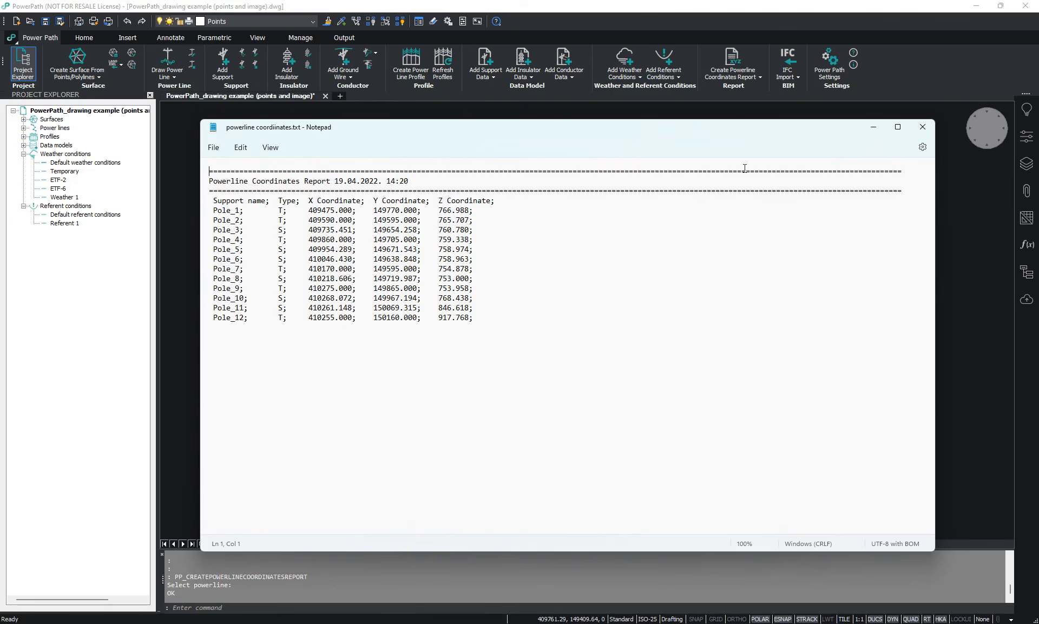
pyautogui.click(919, 132)
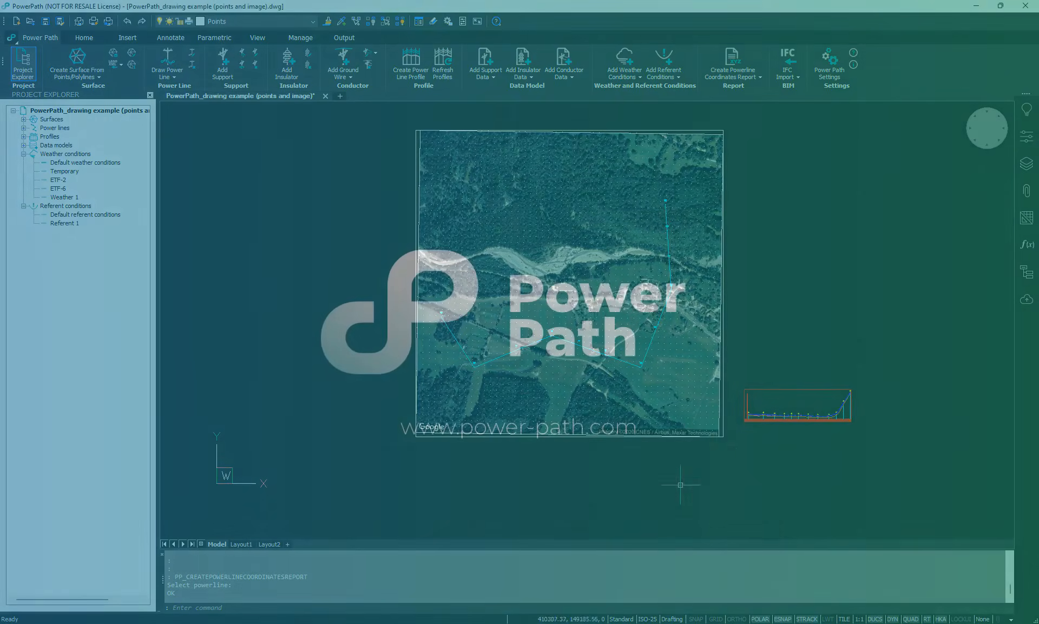